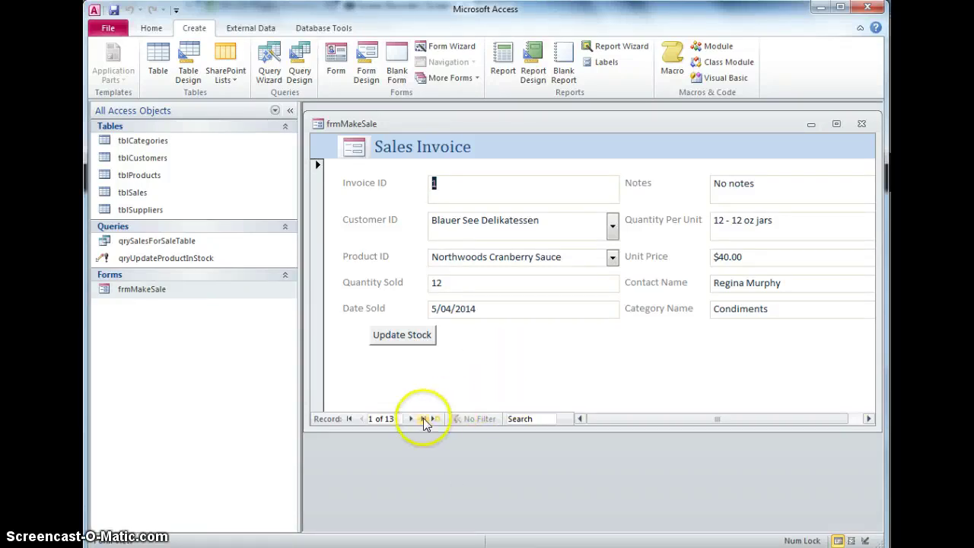
# Start a new invoice record for White Clover Markets buying Lakkalikööri
pyautogui.click(428, 419)
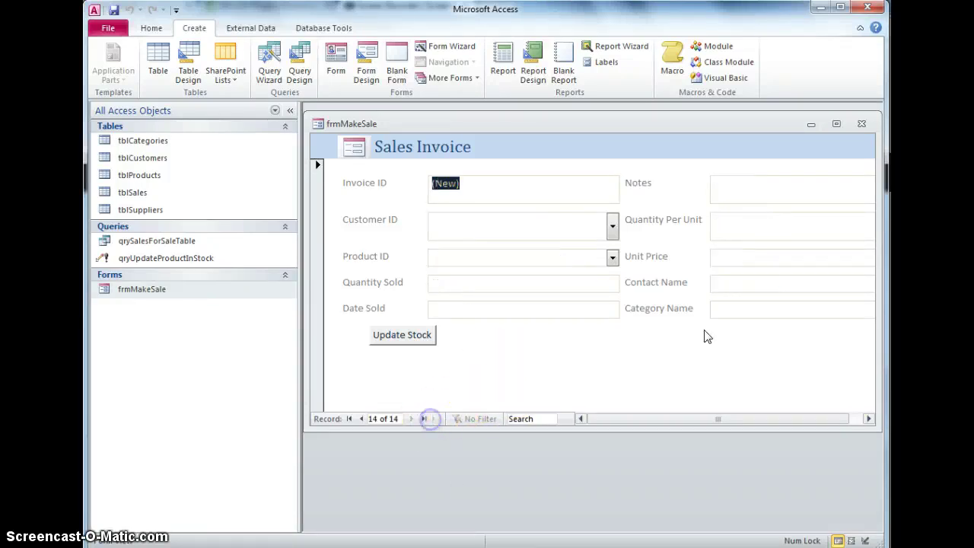
pyautogui.click(613, 227)
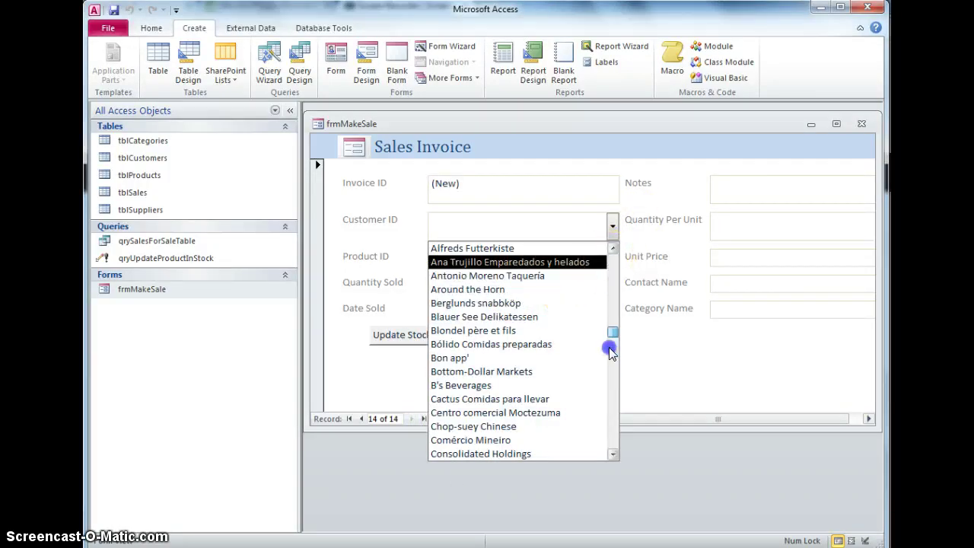
pyautogui.scroll(-20, 609, 371)
pyautogui.click(533, 426)
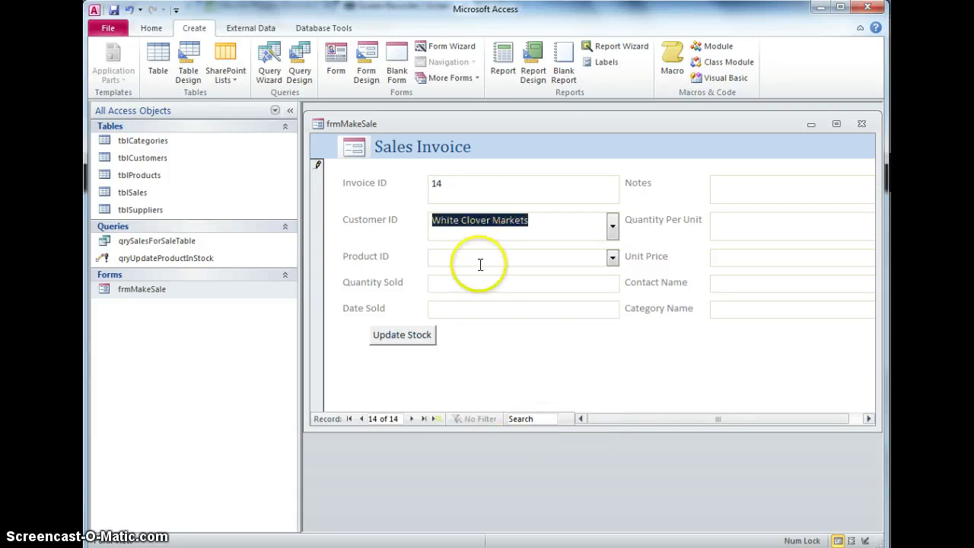
pyautogui.click(612, 257)
pyautogui.moveTo(613, 283); pyautogui.dragTo(613, 432)
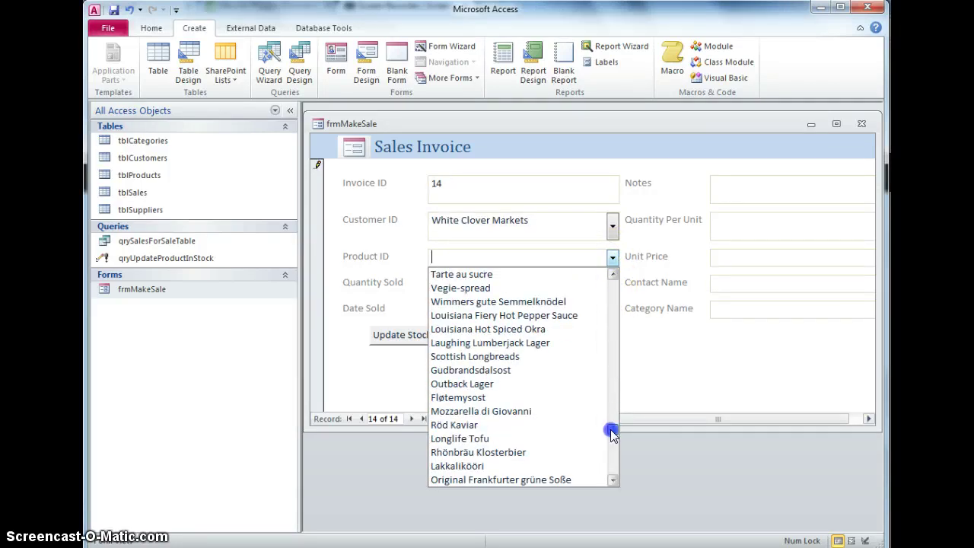
pyautogui.click(489, 466)
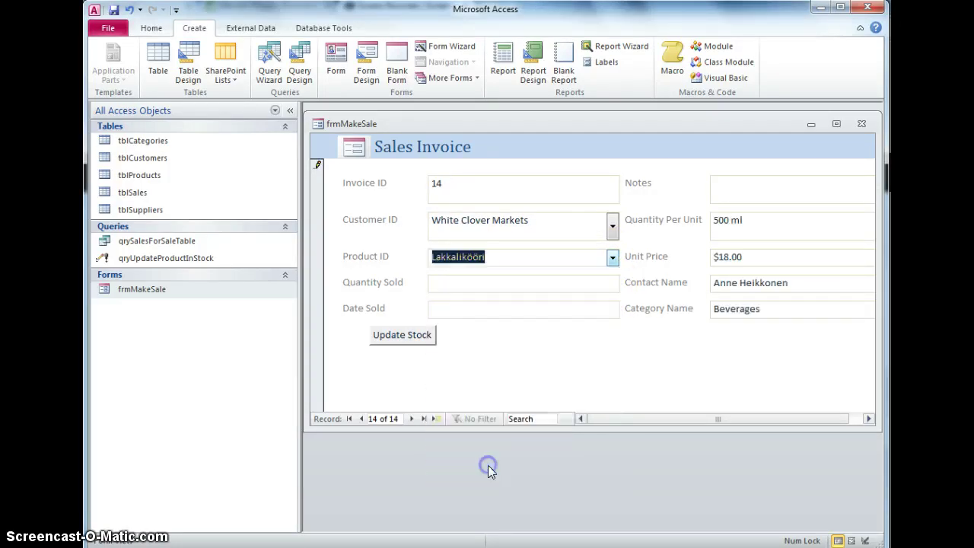
# Enter quantity sold 2 and sale date 15/04/2014
pyautogui.click(446, 284)
pyautogui.write('2')
pyautogui.click(441, 307)
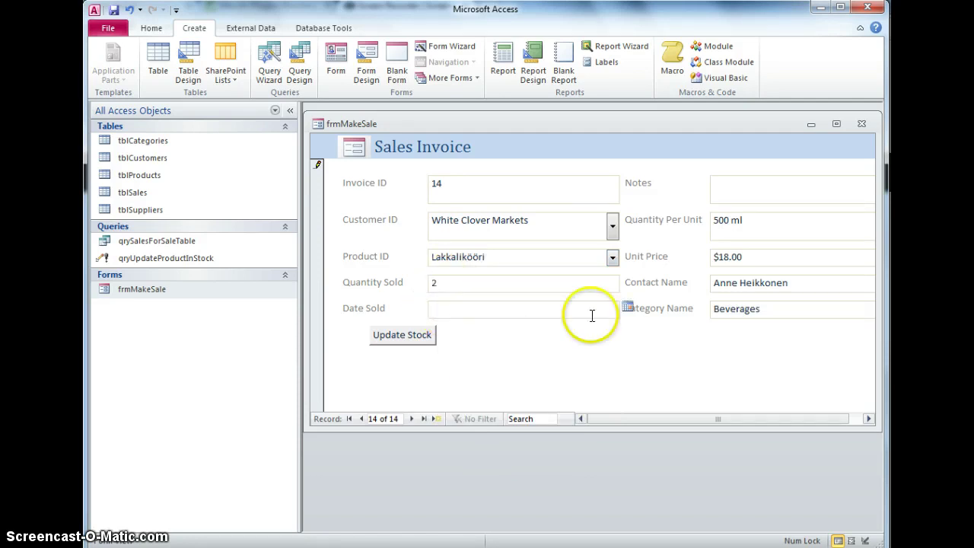
pyautogui.click(627, 307)
pyautogui.click(538, 372)
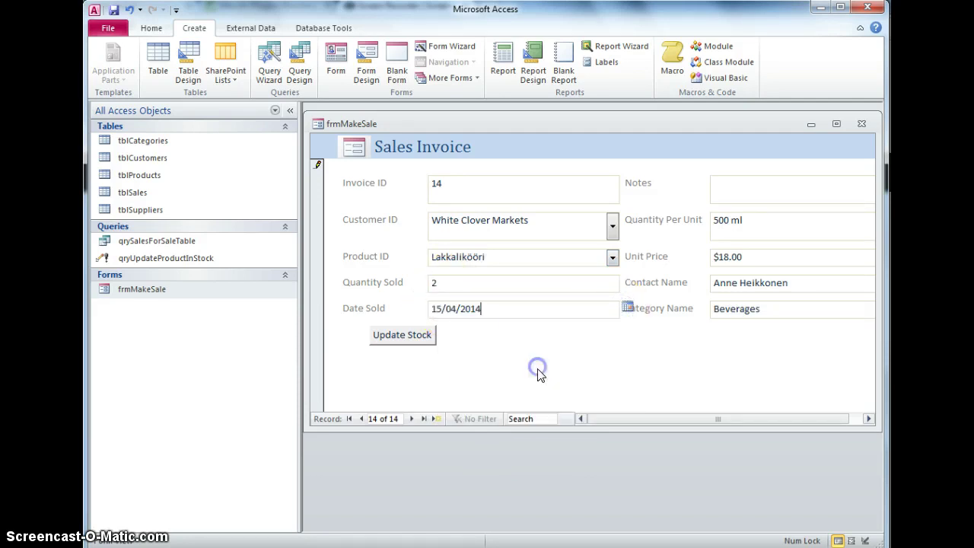
# Run Update Stock and confirm both update-query prompts
pyautogui.click(413, 336)
pyautogui.click(462, 341)
pyautogui.click(481, 325)
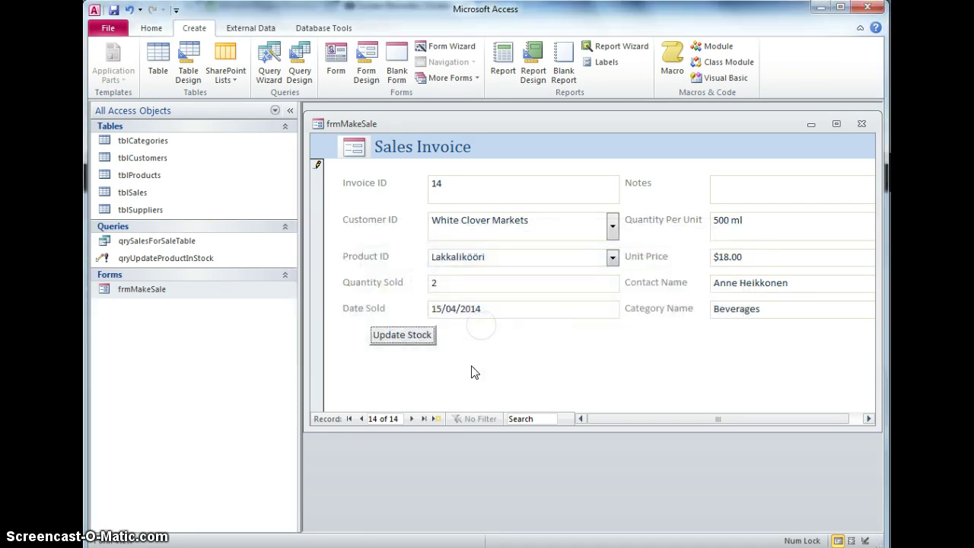
# Clear and then restore the Quantity Sold value of 2
pyautogui.click(433, 283)
pyautogui.press('BackSpace')
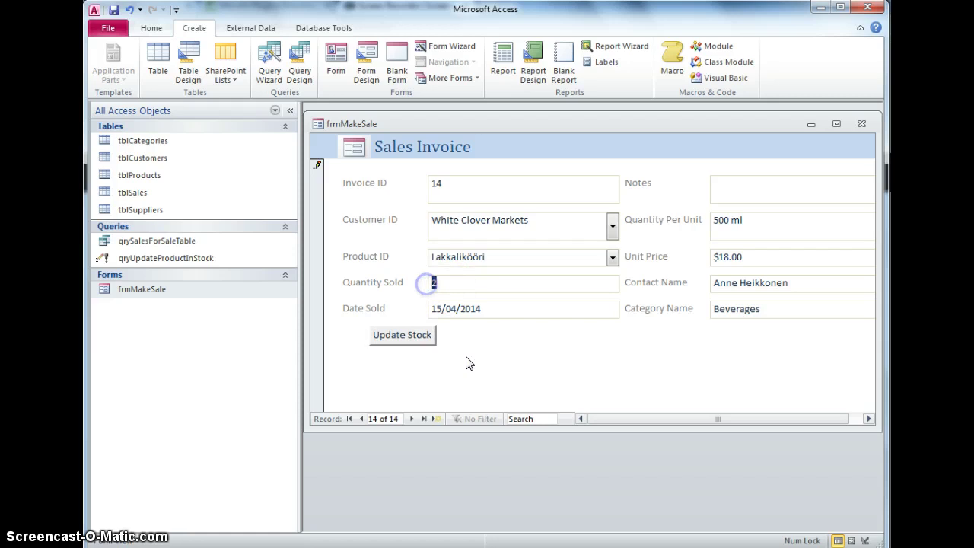
pyautogui.hotkey('ctrl', 'z')
pyautogui.click(505, 373)
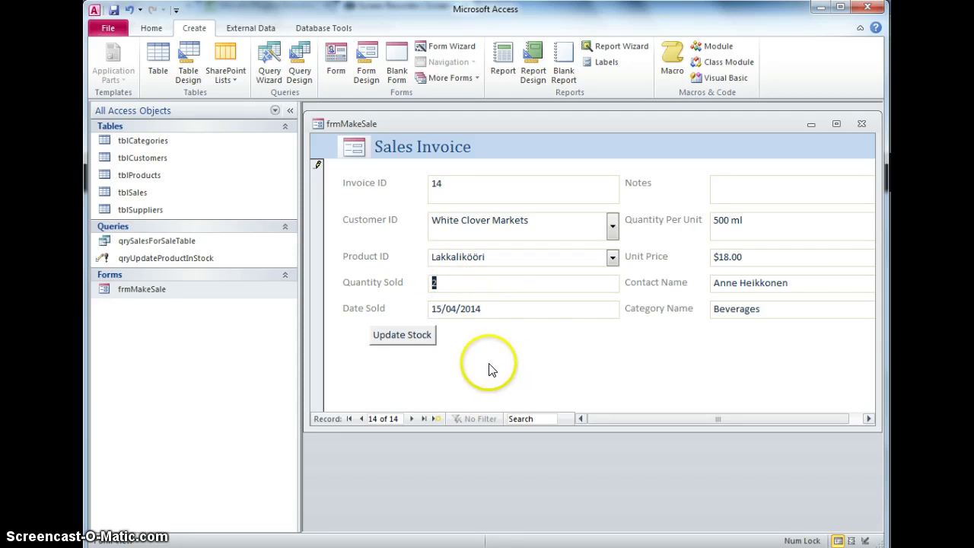
pyautogui.click(450, 282)
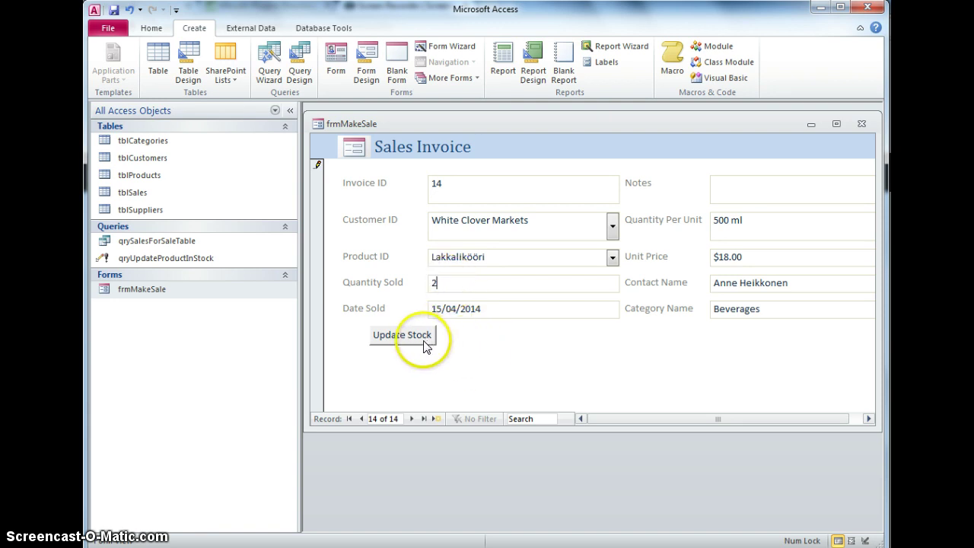
pyautogui.click(523, 358)
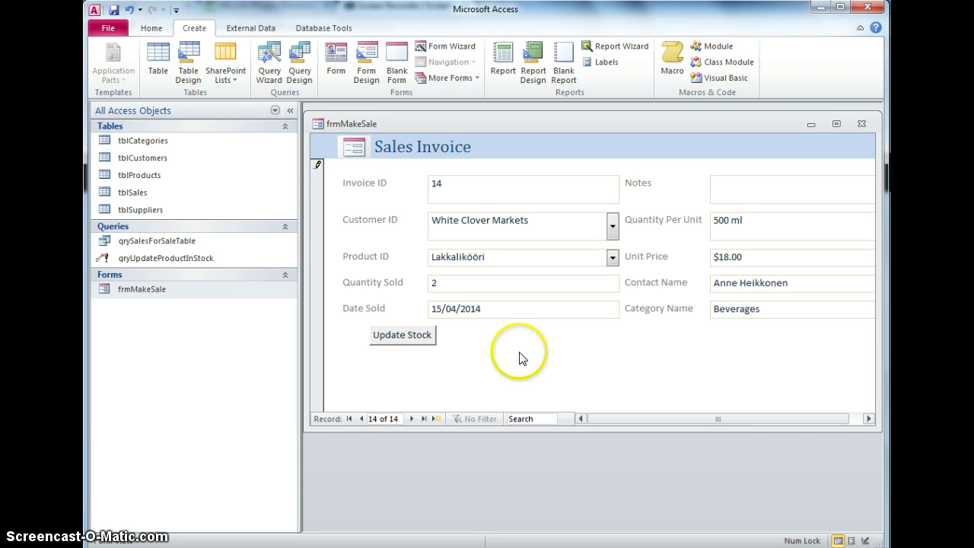
# Close the Sales Invoice form and open tblSales in Design View
pyautogui.click(860, 124)
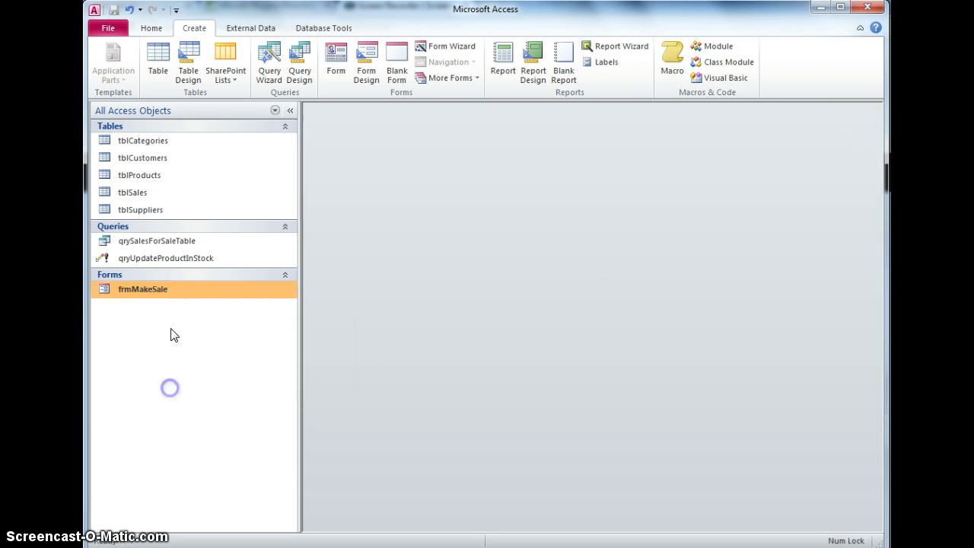
pyautogui.click(135, 197)
pyautogui.doubleClick(134, 197)
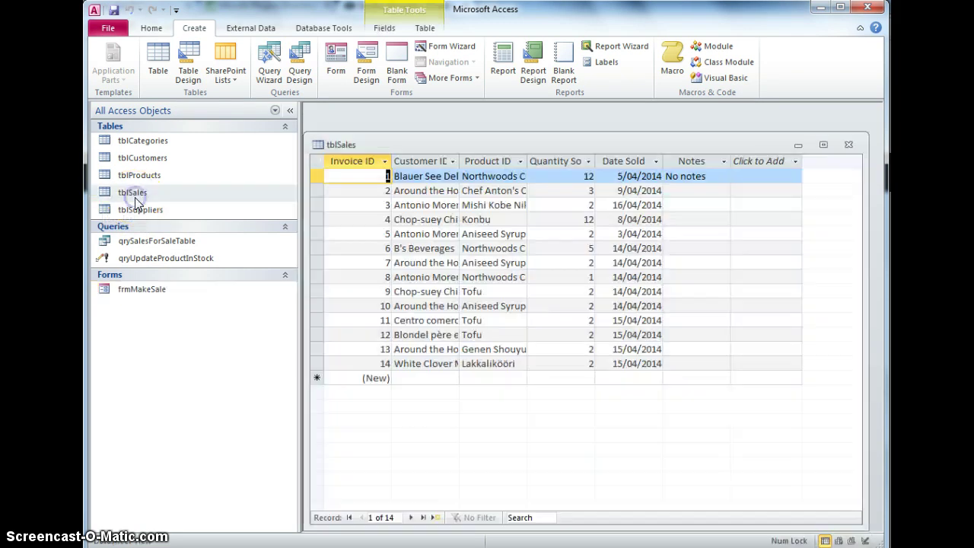
pyautogui.click(151, 28)
pyautogui.click(106, 61)
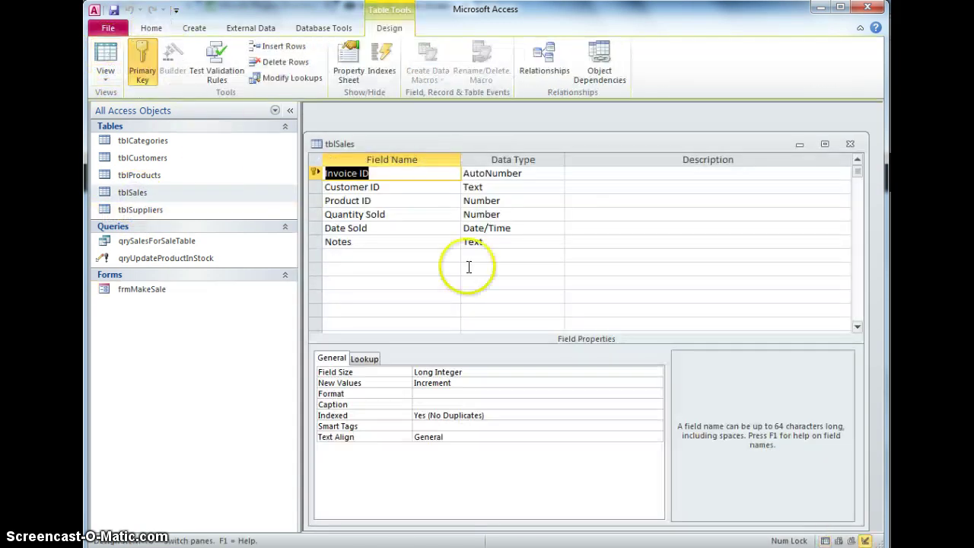
# Add a new Yes/No field named StockUpdated below Notes
pyautogui.click(389, 259)
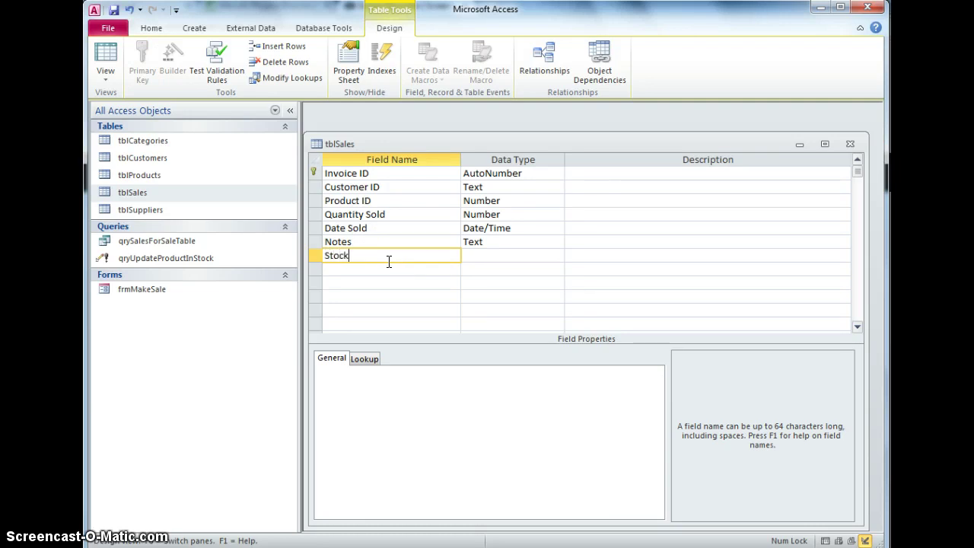
pyautogui.click(486, 255)
pyautogui.click(558, 255)
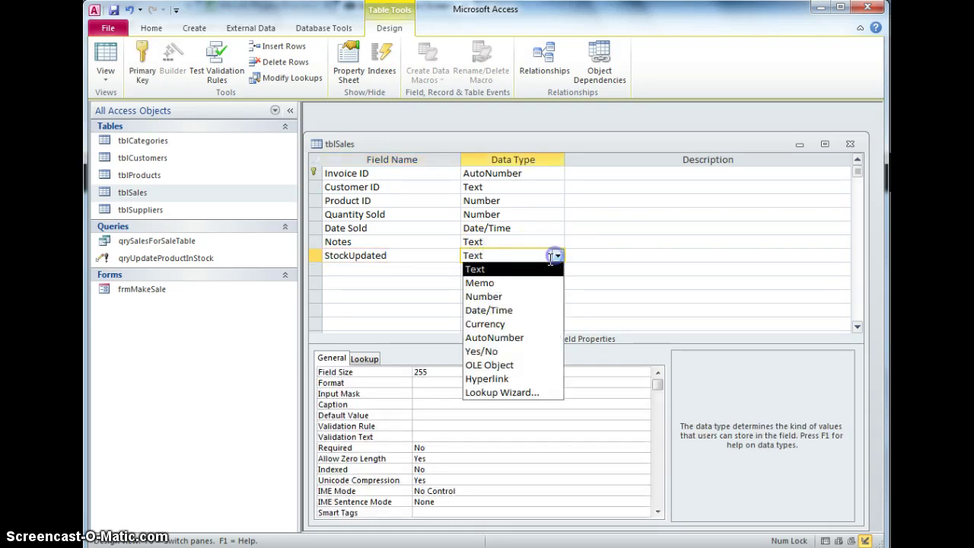
pyautogui.click(503, 351)
pyautogui.click(513, 309)
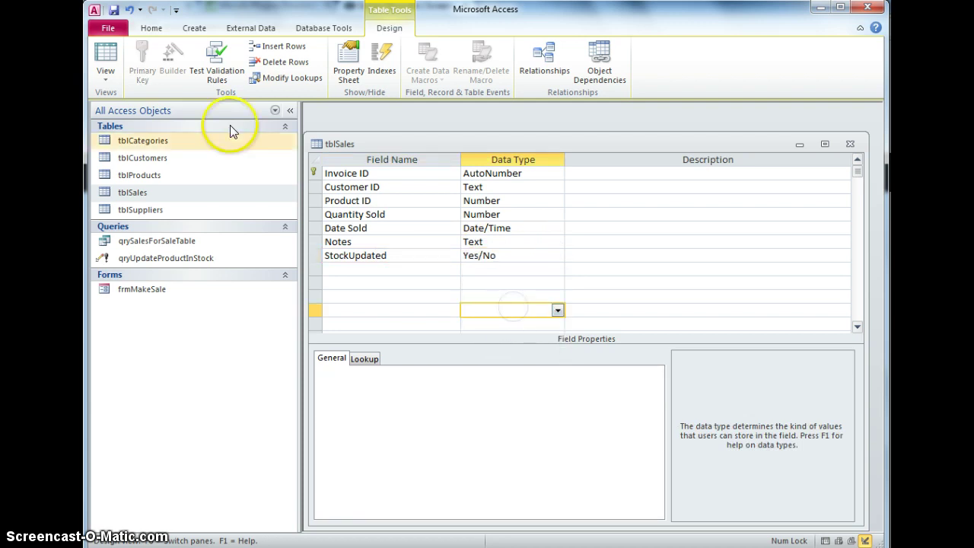
# Save the table design and tick StockUpdated for invoices 11 and 12
pyautogui.click(105, 57)
pyautogui.click(429, 317)
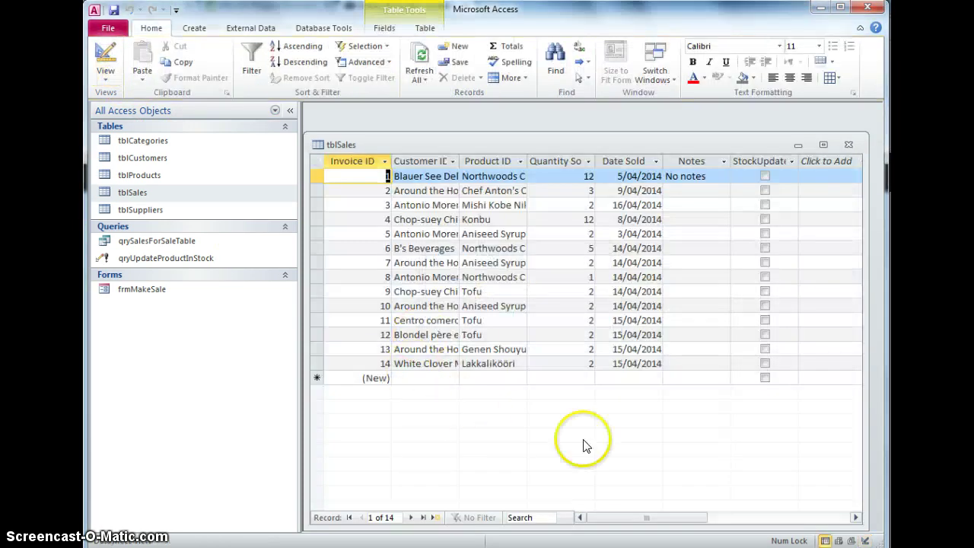
pyautogui.click(765, 335)
pyautogui.click(763, 321)
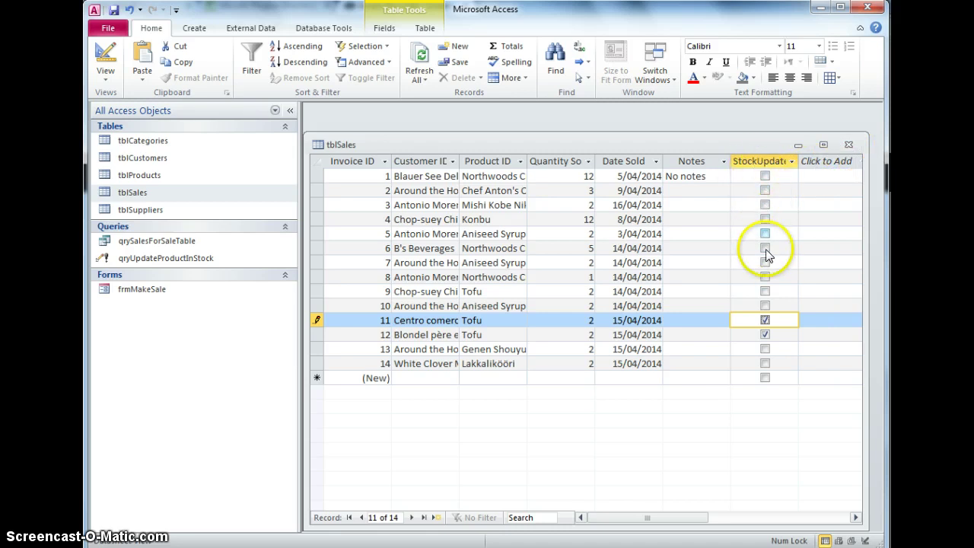
pyautogui.click(849, 144)
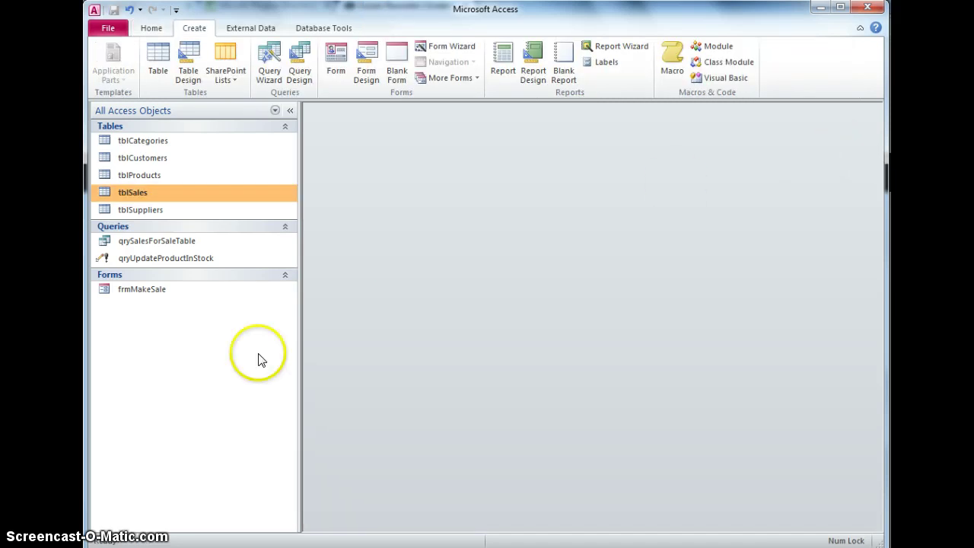
pyautogui.click(176, 243)
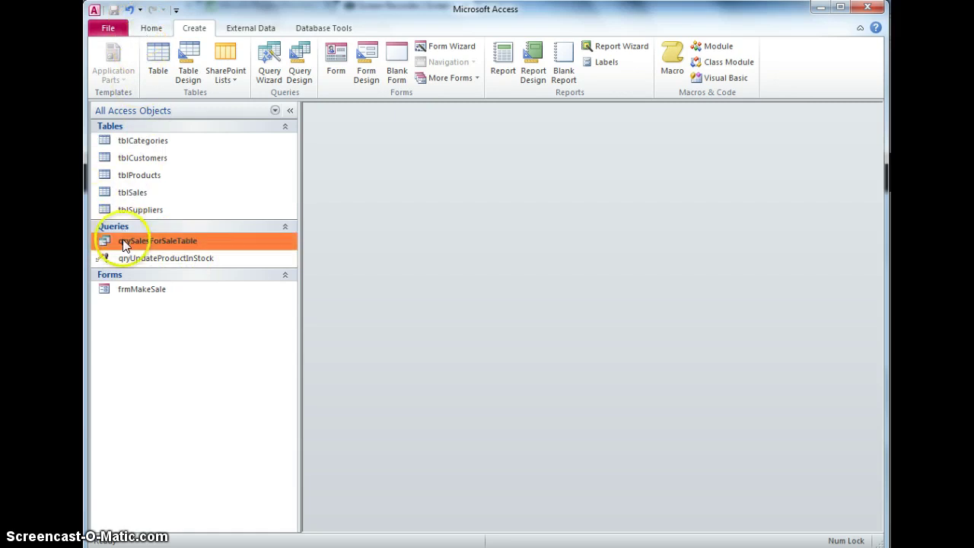
pyautogui.rightClick(121, 242)
pyautogui.click(152, 266)
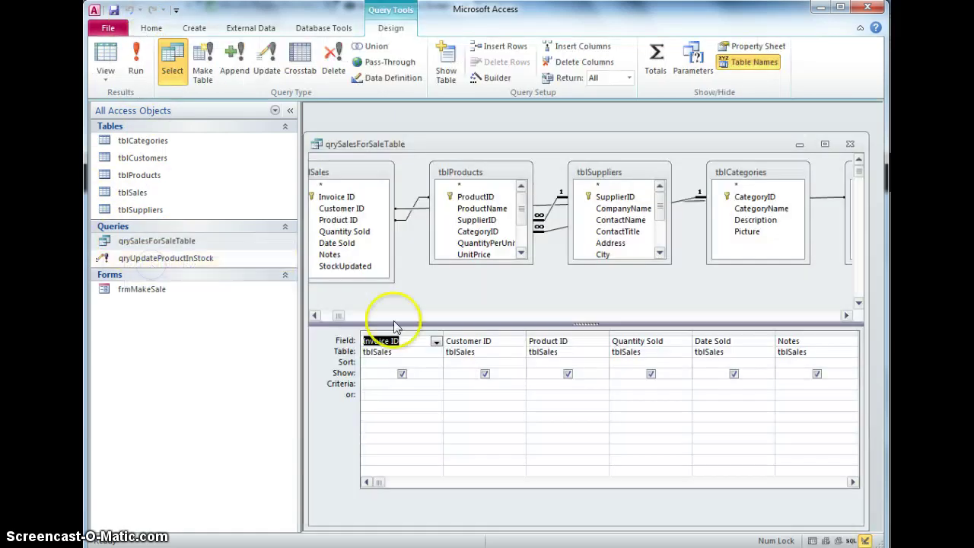
pyautogui.click(343, 268)
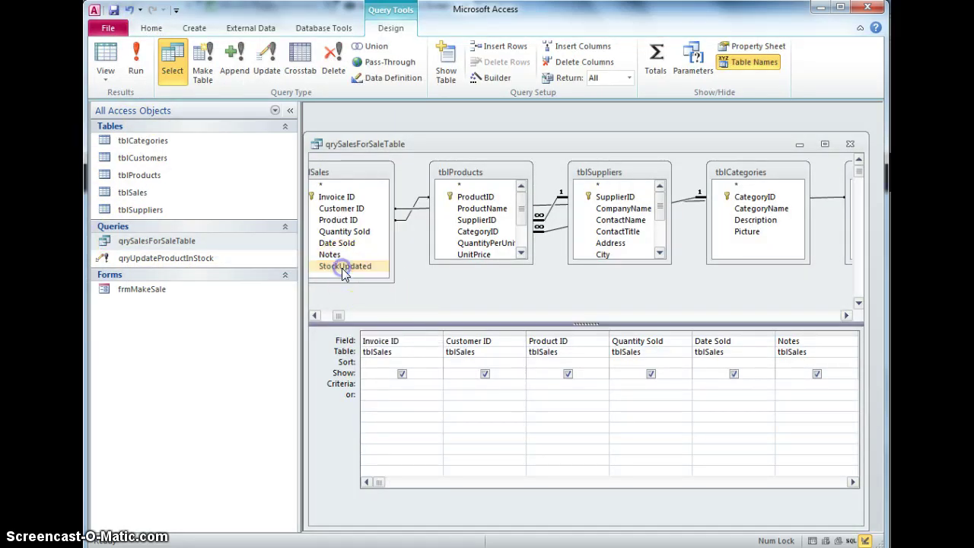
pyautogui.click(849, 146)
pyautogui.click(583, 316)
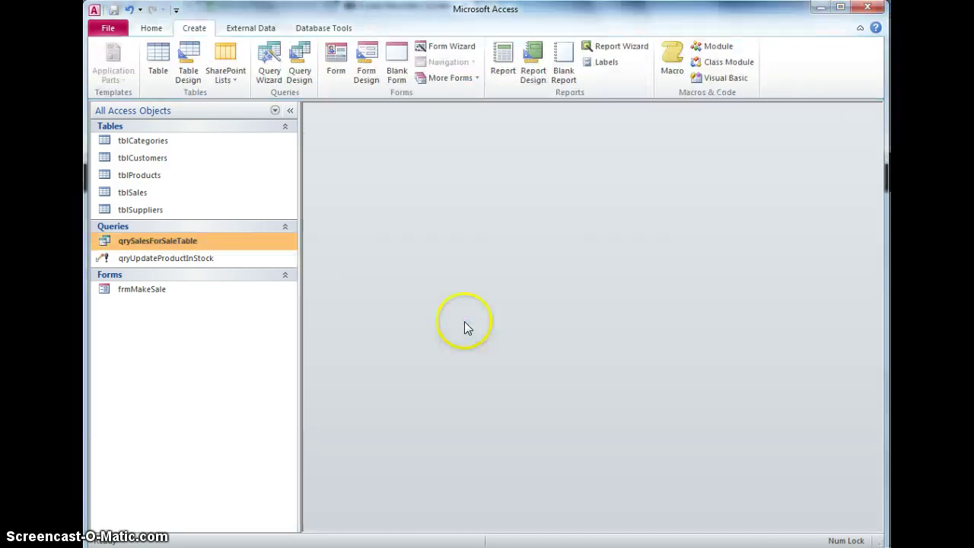
# Open the Sales Invoice form in Design View
pyautogui.doubleClick(140, 291)
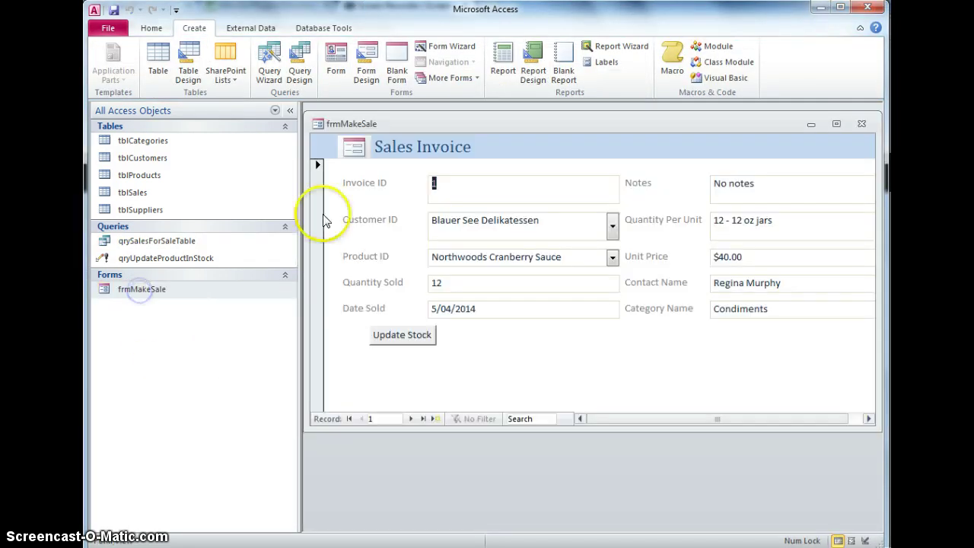
pyautogui.click(151, 28)
pyautogui.click(107, 78)
pyautogui.click(111, 159)
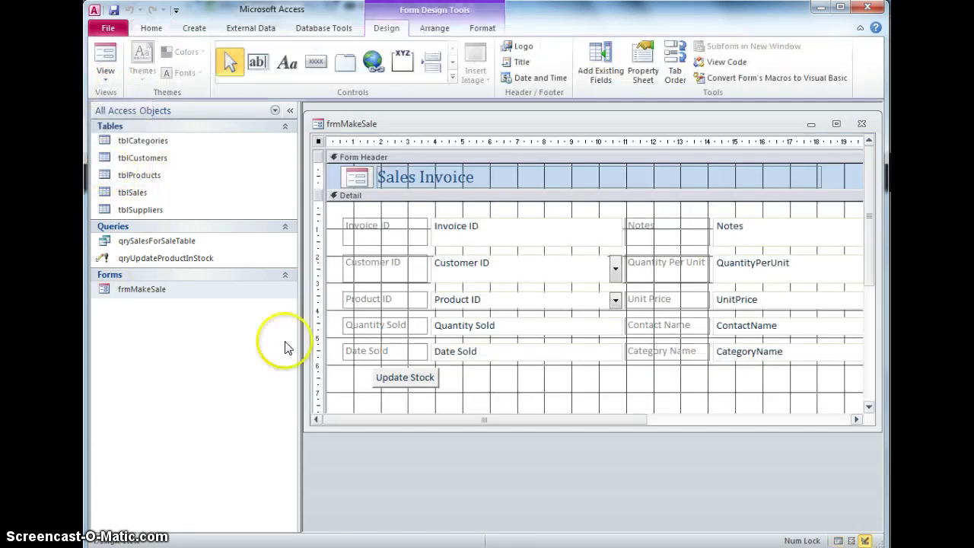
# Place StockUpdated from the Field List below Update Stock, label beside its tick box
pyautogui.click(600, 70)
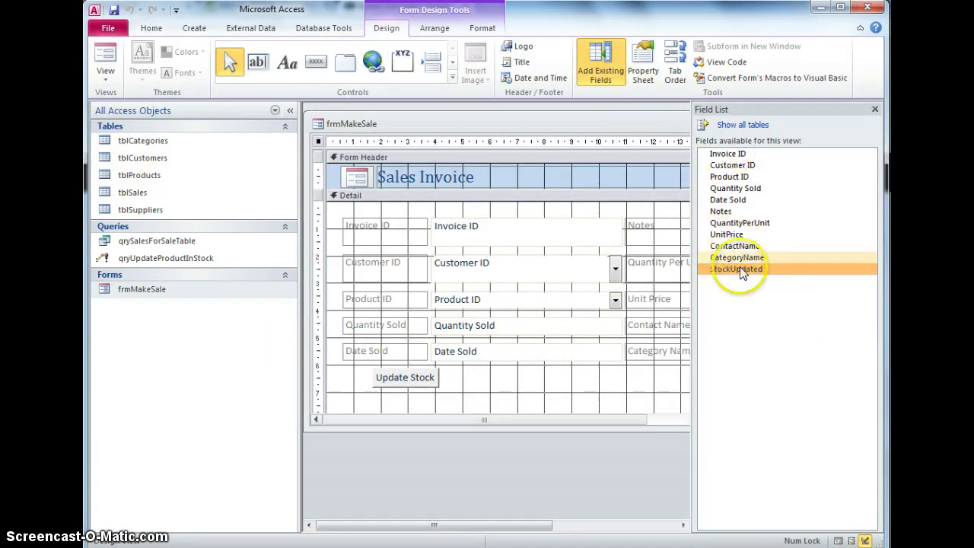
pyautogui.moveTo(742, 275); pyautogui.dragTo(563, 388)
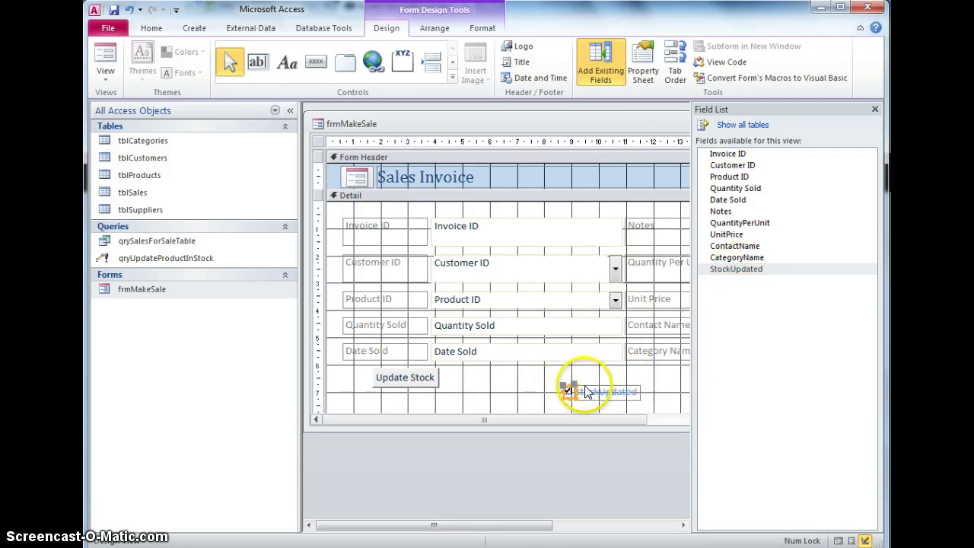
pyautogui.moveTo(567, 383)
pyautogui.mouseDown()
pyautogui.moveTo(507, 376)
pyautogui.moveTo(583, 392)
pyautogui.moveTo(577, 384)
pyautogui.mouseUp()
pyautogui.click(629, 370)
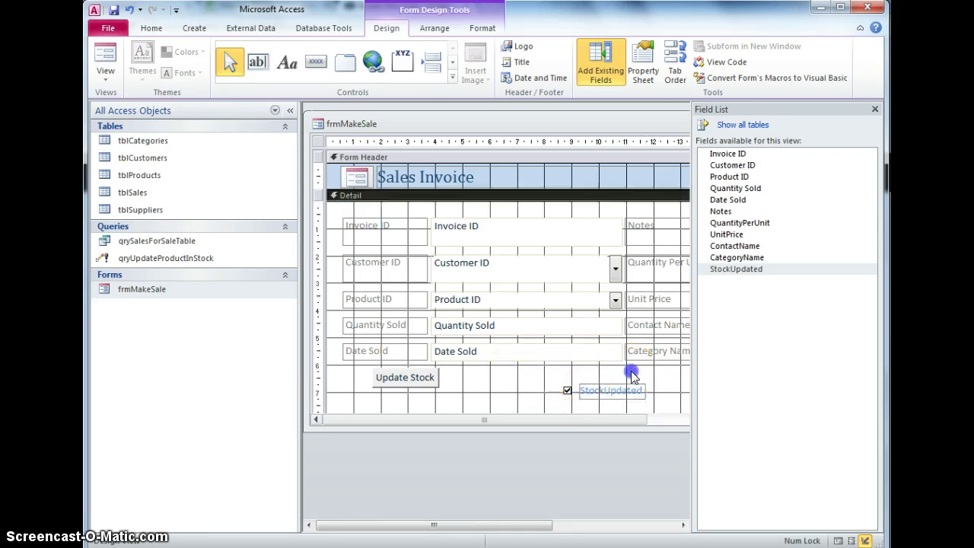
# In Form View, step through the records back to invoice 14, then minimise the form
pyautogui.click(104, 54)
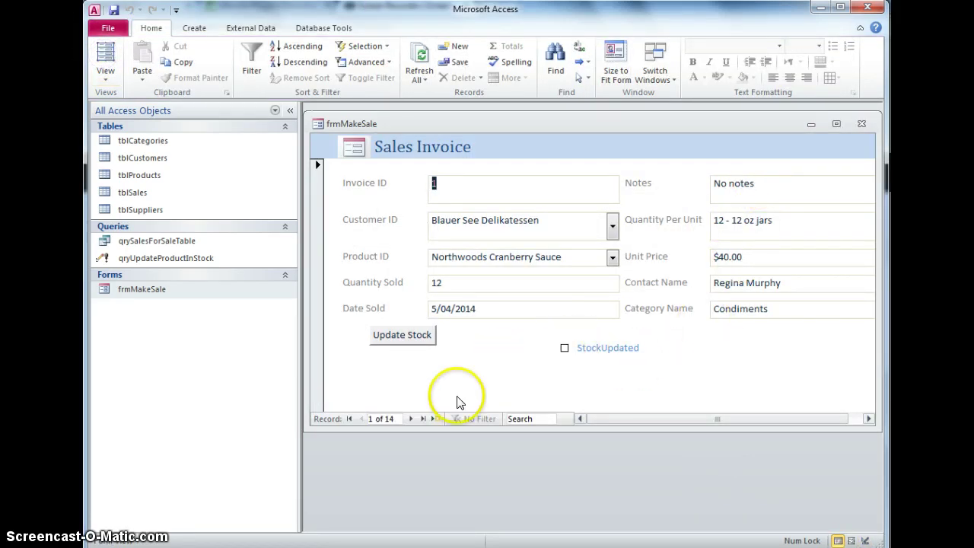
pyautogui.click(410, 419)
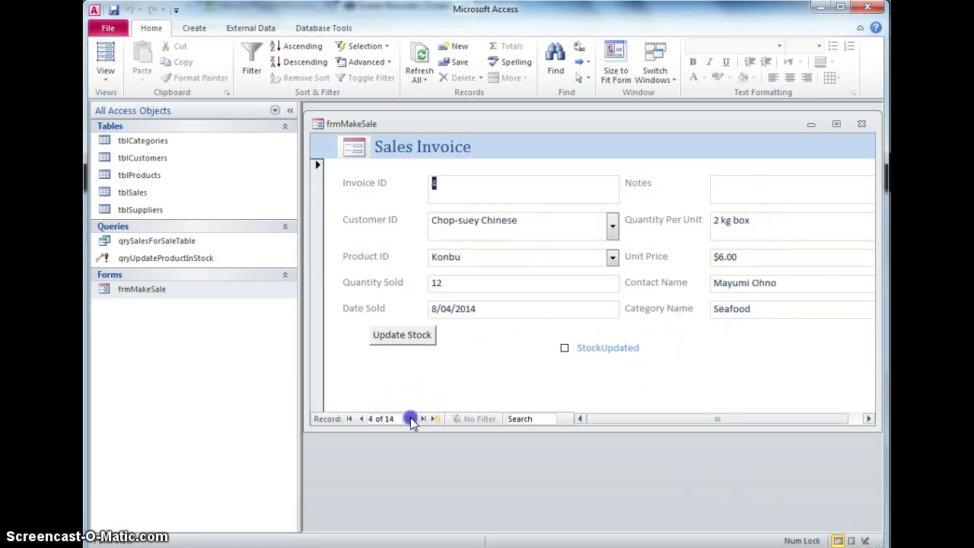
pyautogui.click(411, 419)
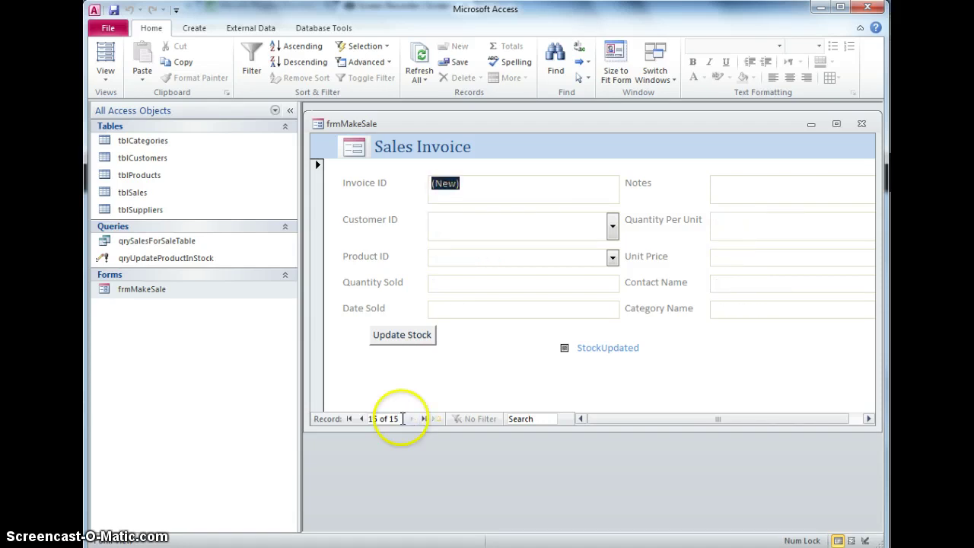
pyautogui.click(361, 419)
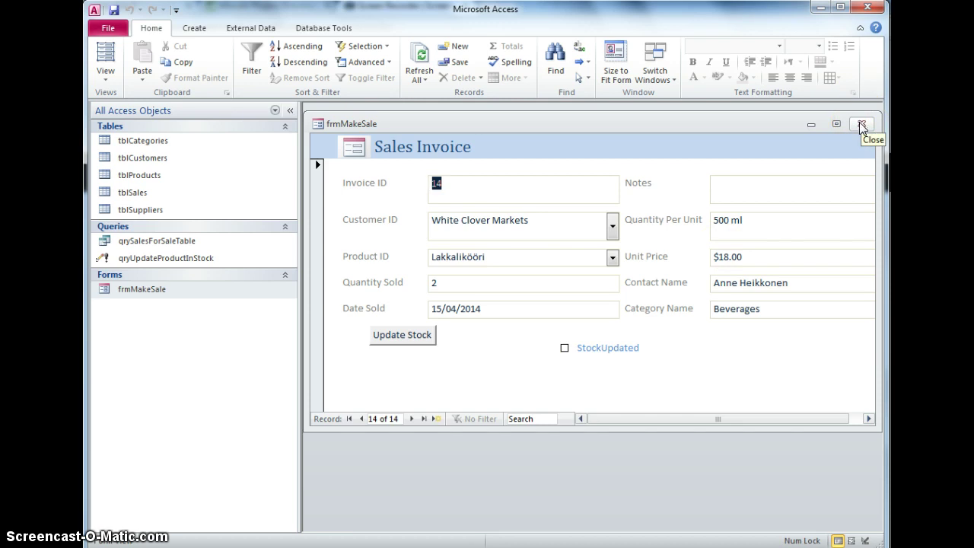
pyautogui.click(810, 126)
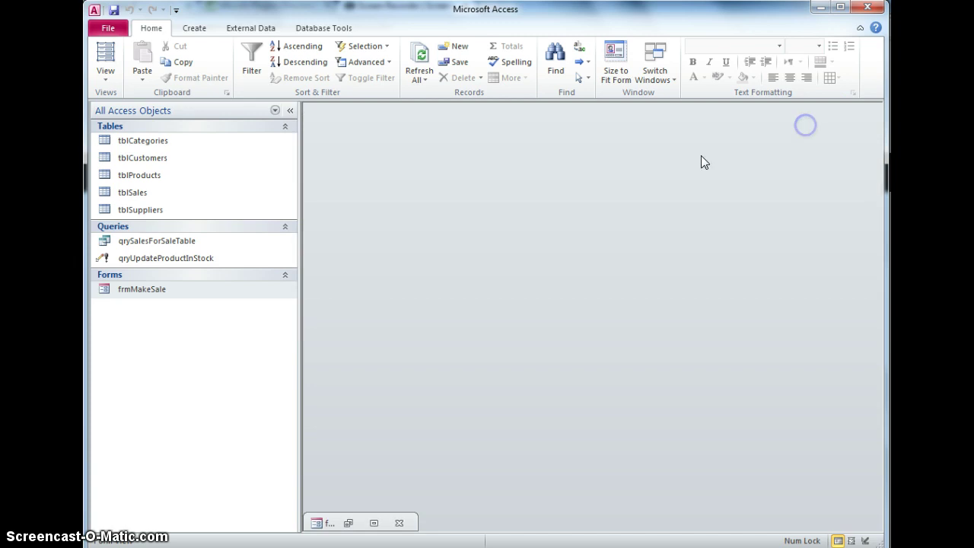
# Start a new query design on tblSales with the StockUpdated field
pyautogui.click(190, 28)
pyautogui.click(300, 65)
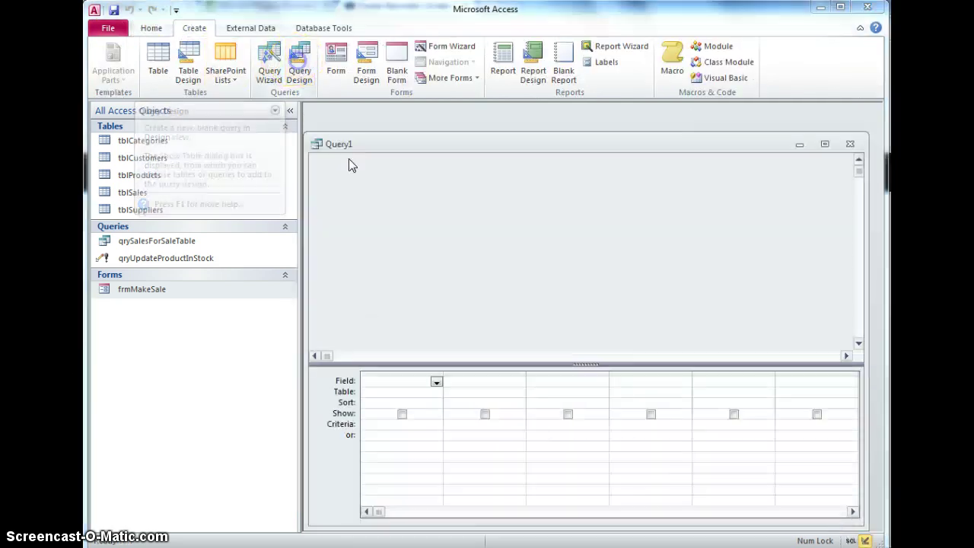
pyautogui.moveTo(465, 330); pyautogui.dragTo(488, 199)
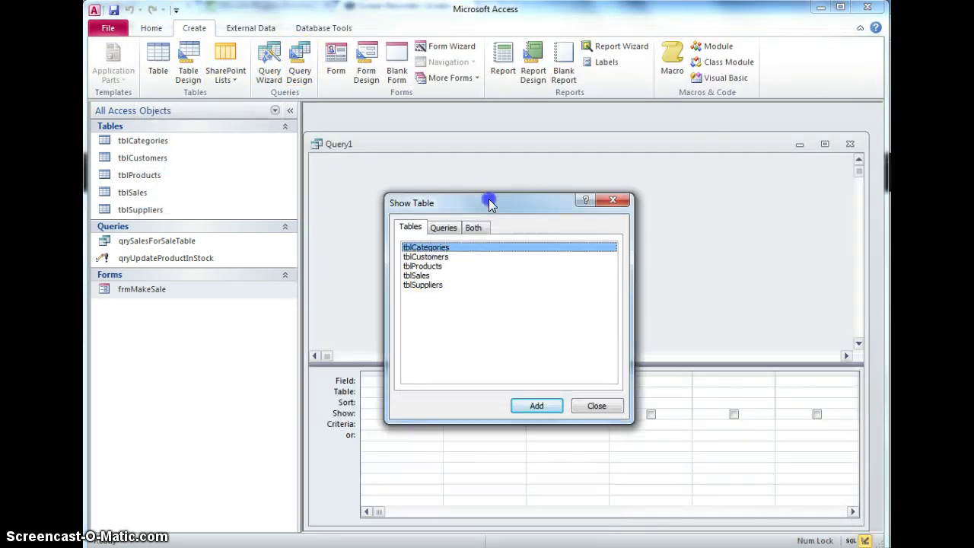
pyautogui.doubleClick(417, 275)
pyautogui.click(592, 405)
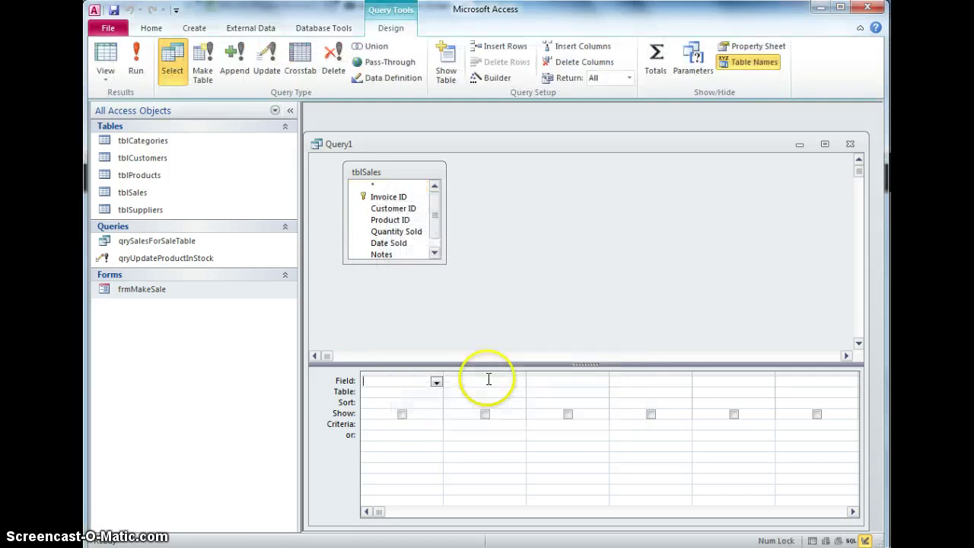
pyautogui.moveTo(390, 264); pyautogui.dragTo(395, 297)
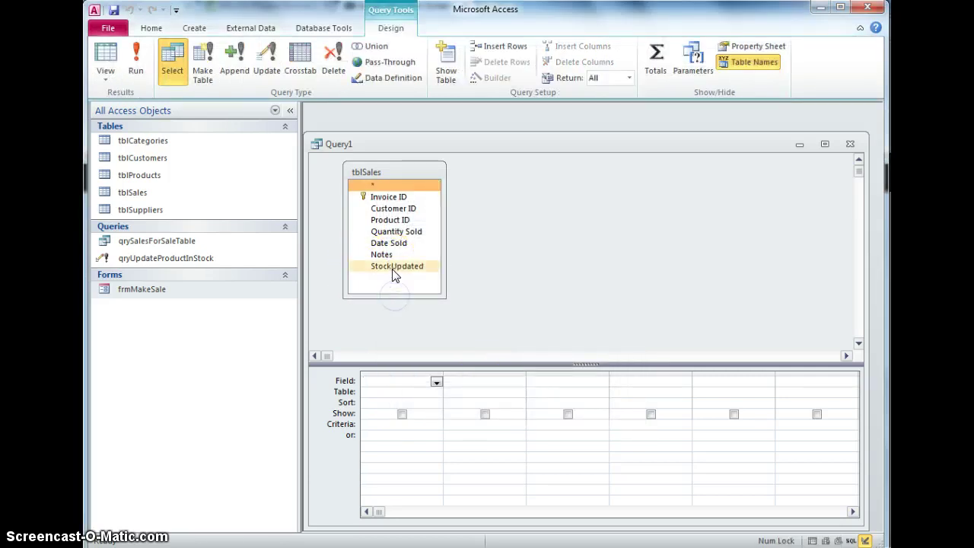
pyautogui.doubleClick(394, 266)
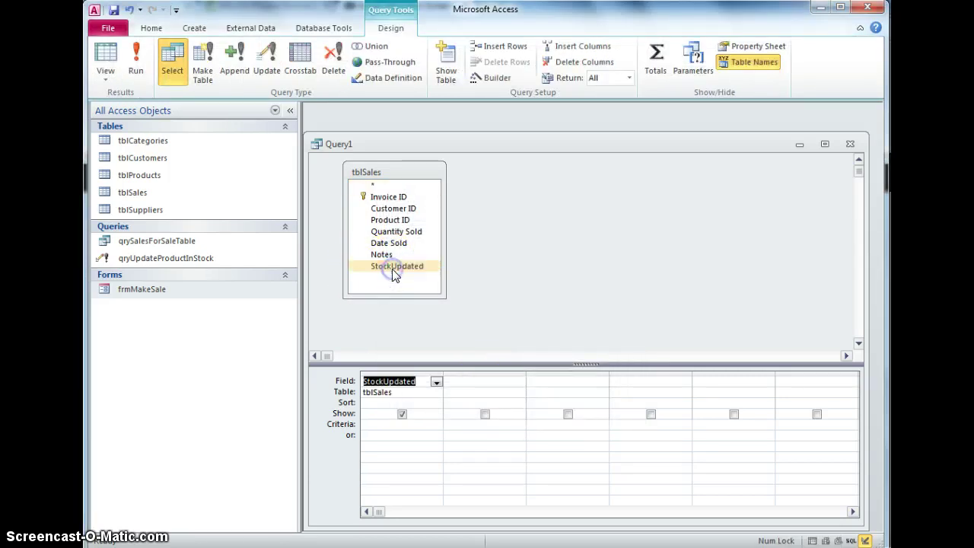
# Make it an update query setting StockUpdated to Yes, and add Invoice ID
pyautogui.click(266, 59)
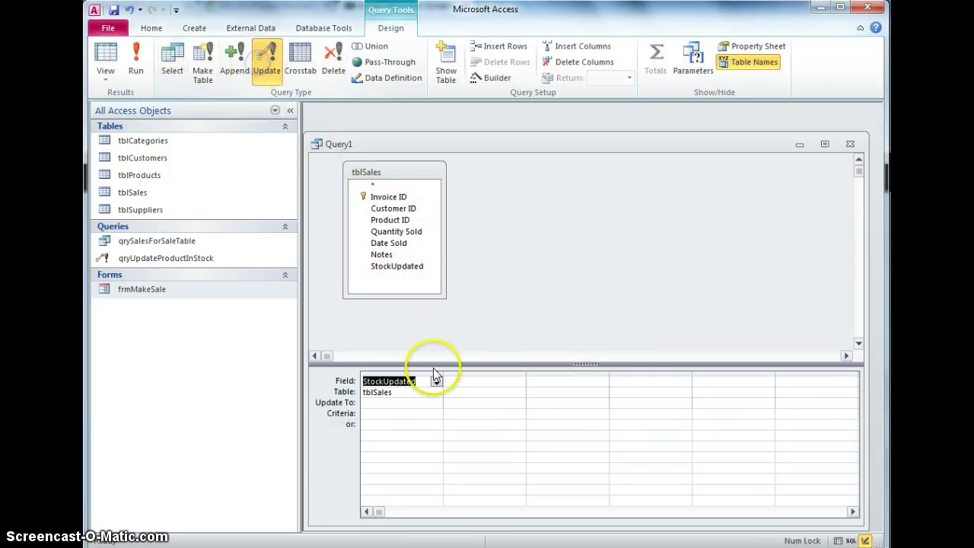
pyautogui.click(401, 403)
pyautogui.write('Yes')
pyautogui.click(448, 411)
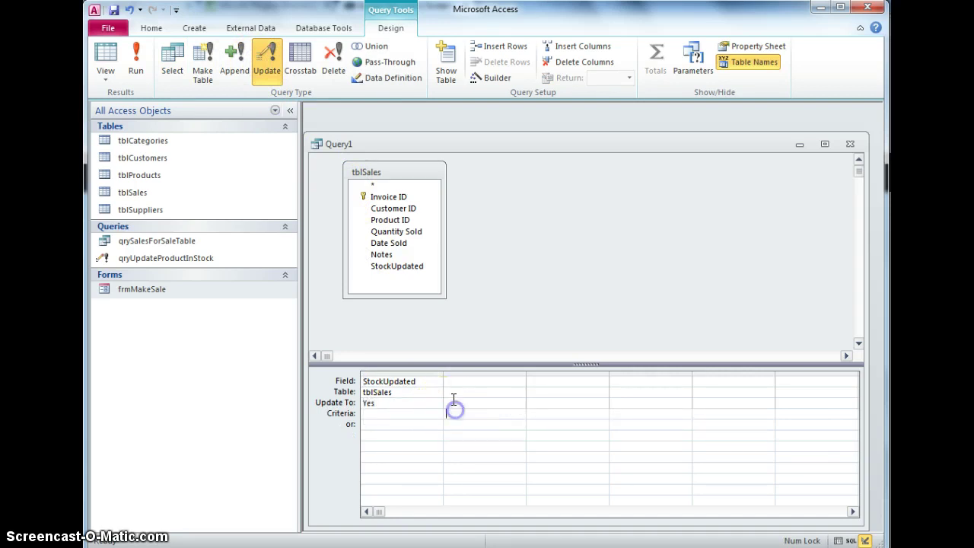
pyautogui.moveTo(389, 200); pyautogui.dragTo(460, 384)
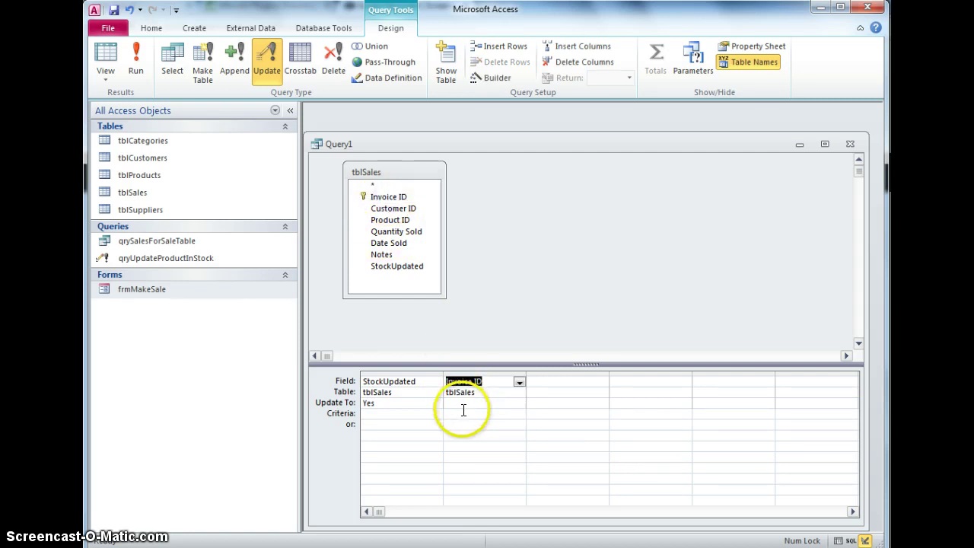
pyautogui.click(460, 411)
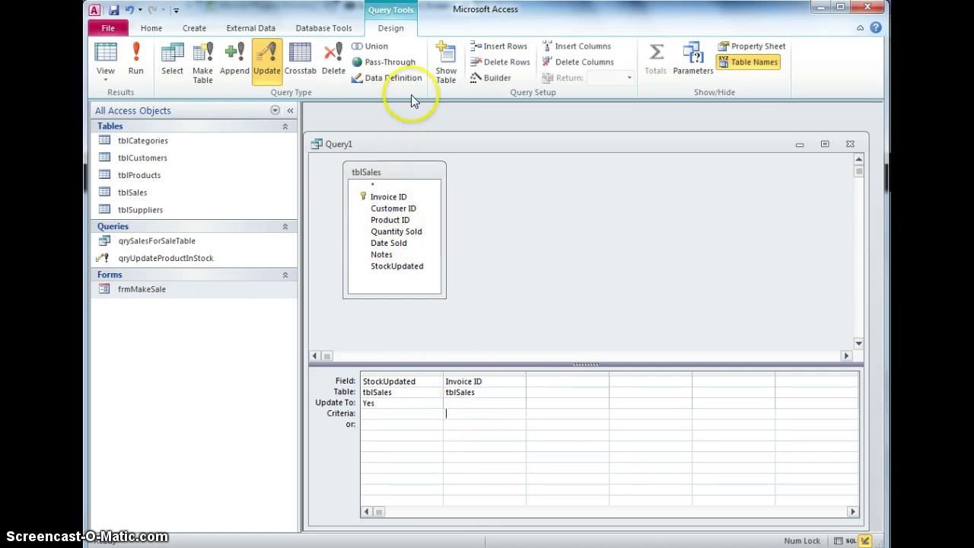
# Set Invoice ID criteria to Forms![frmMakeSale]![Invoice ID] and save as qryStockUpdated
pyautogui.click(491, 78)
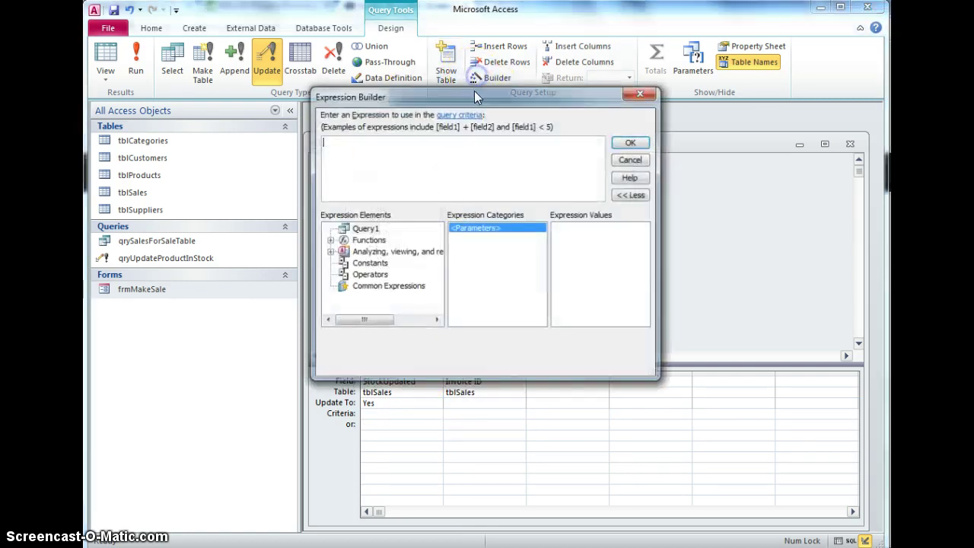
pyautogui.doubleClick(369, 251)
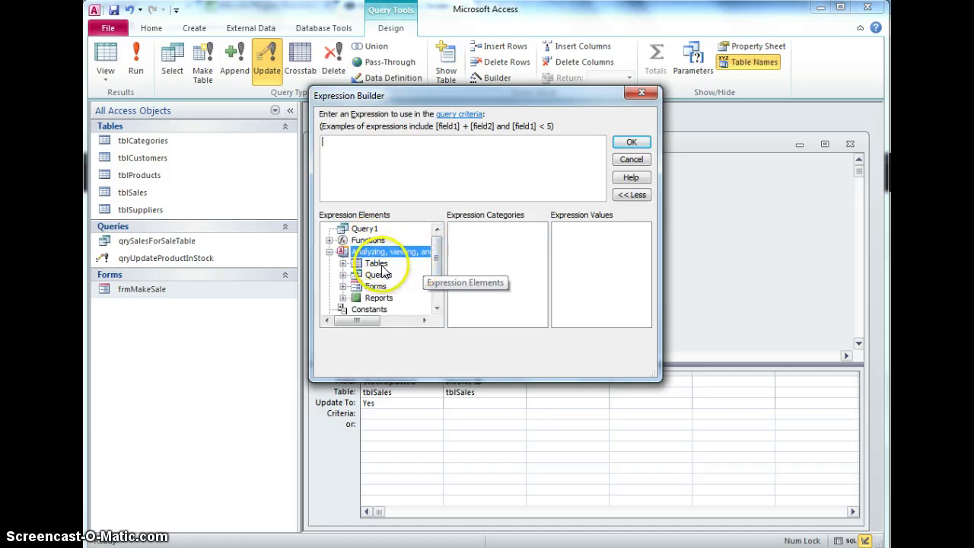
pyautogui.doubleClick(378, 287)
pyautogui.doubleClick(393, 288)
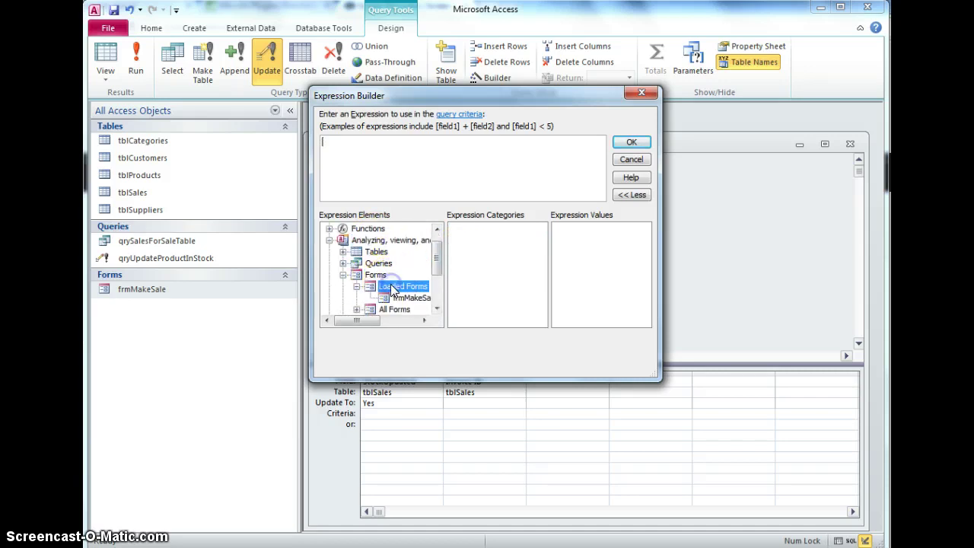
pyautogui.click(410, 298)
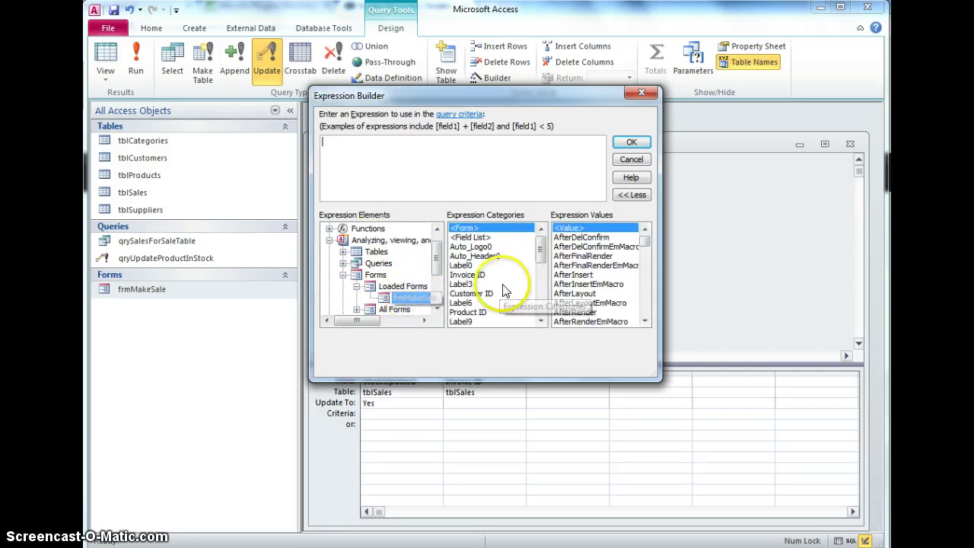
pyautogui.doubleClick(478, 277)
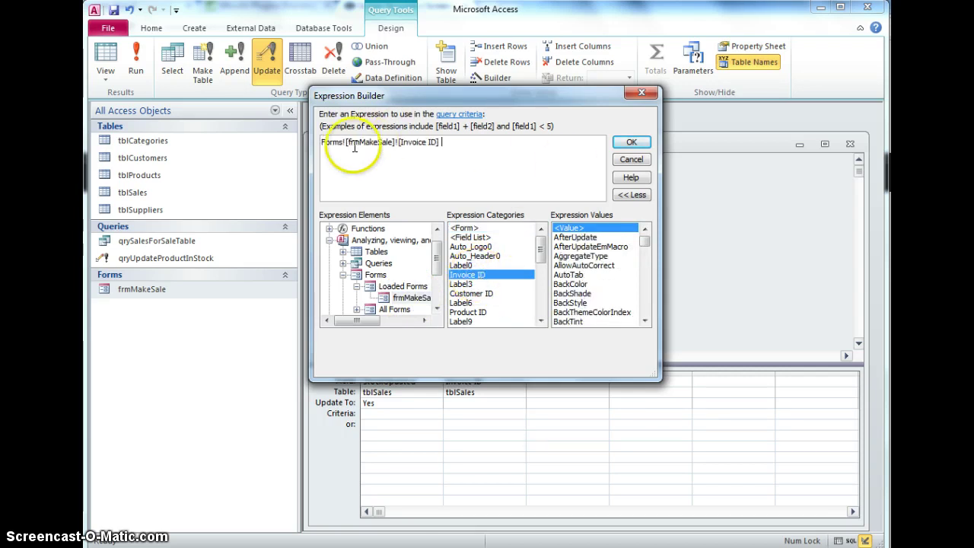
pyautogui.click(631, 143)
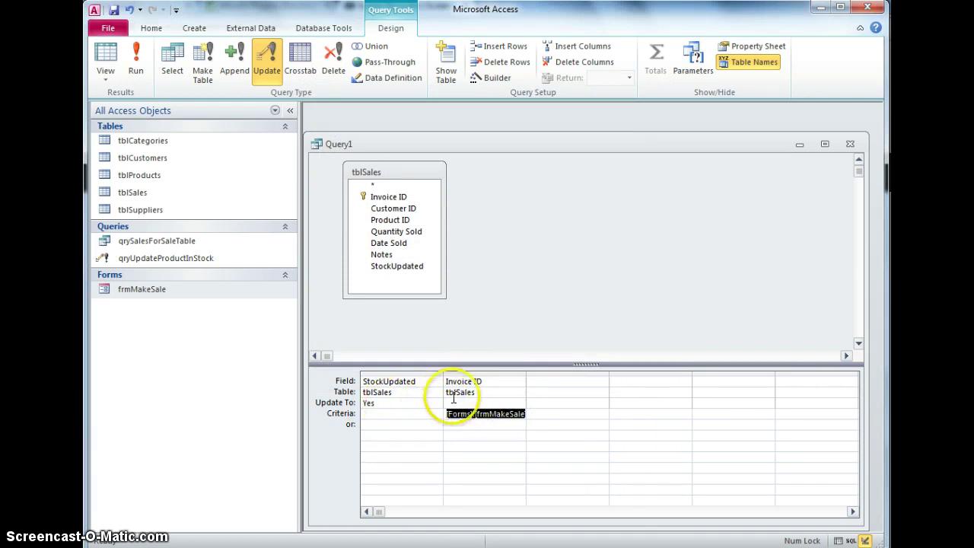
pyautogui.click(113, 10)
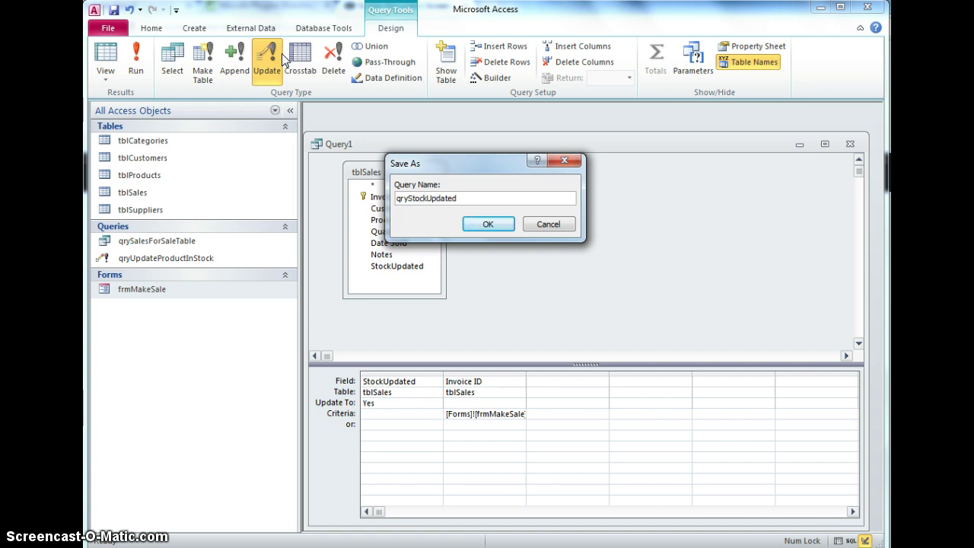
pyautogui.click(485, 223)
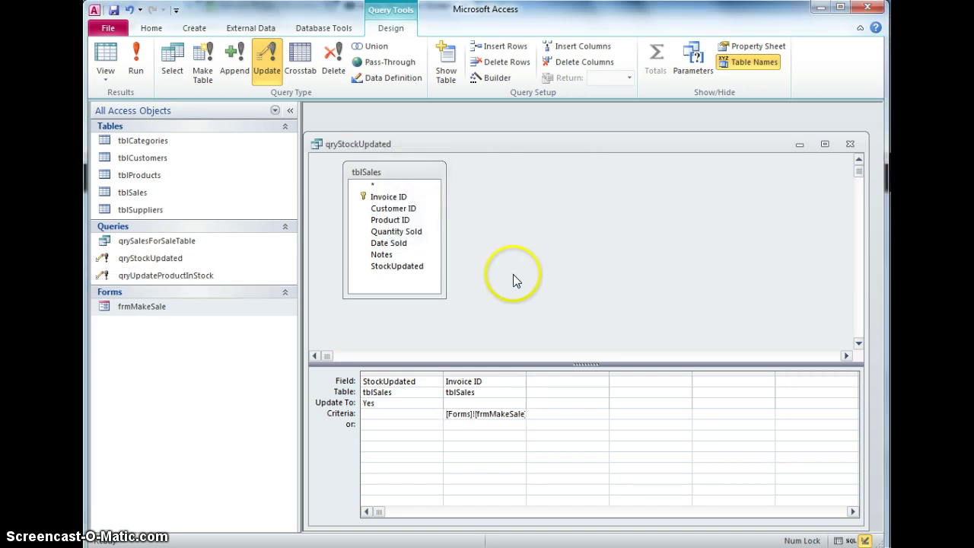
# Close the query and restore the Sales Invoice form on its Invoice ID field
pyautogui.click(851, 145)
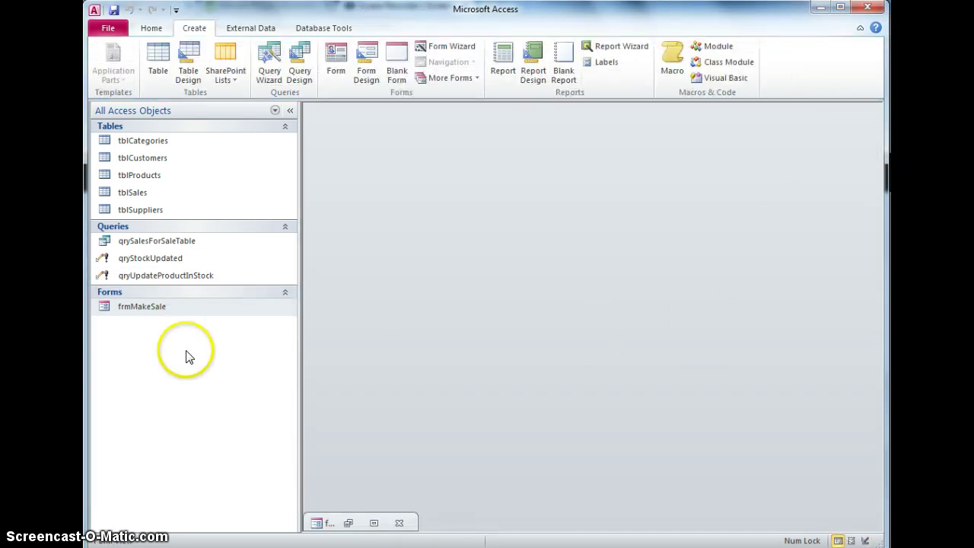
pyautogui.click(373, 523)
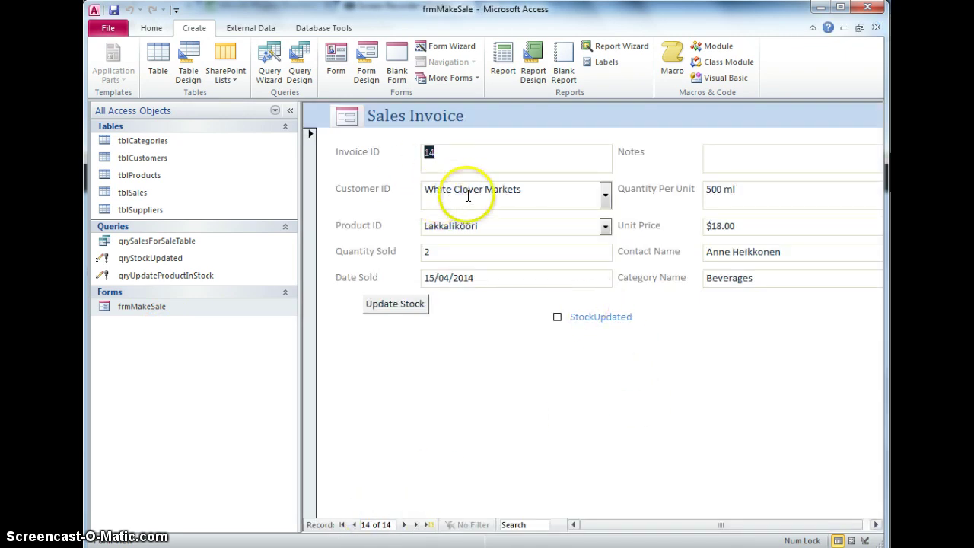
pyautogui.click(440, 152)
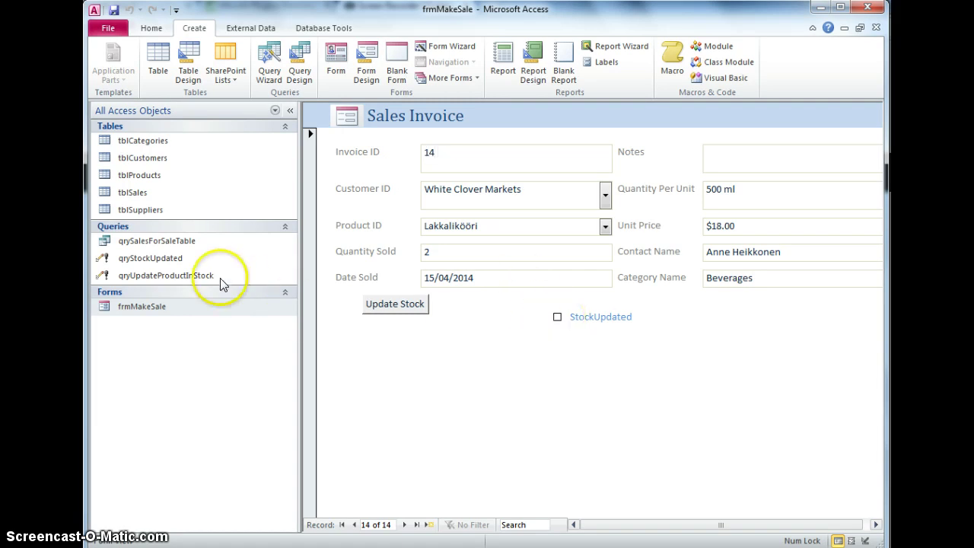
# Run qryStockUpdated and confirm both prompts so invoice 14 is ticked
pyautogui.doubleClick(137, 265)
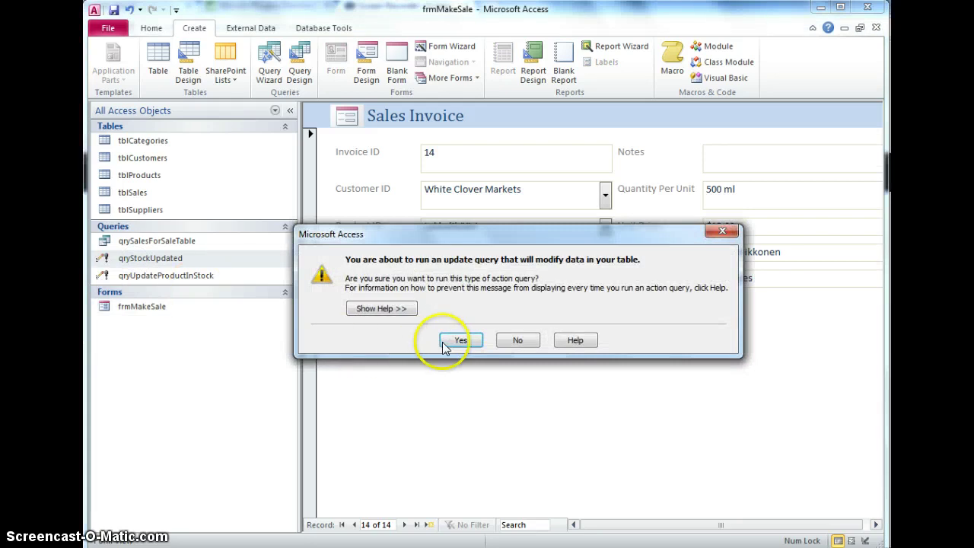
pyautogui.click(460, 342)
pyautogui.click(482, 331)
pyautogui.click(558, 318)
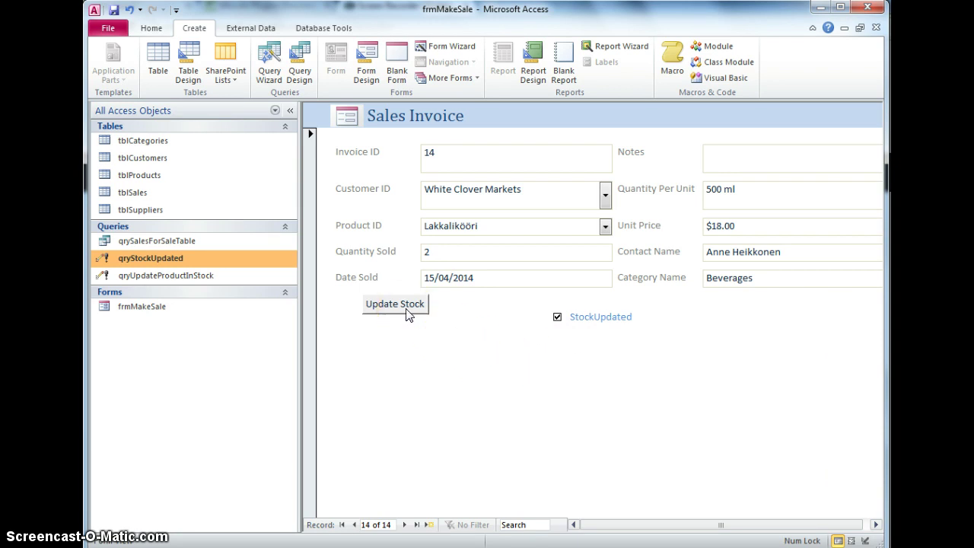
pyautogui.click(152, 277)
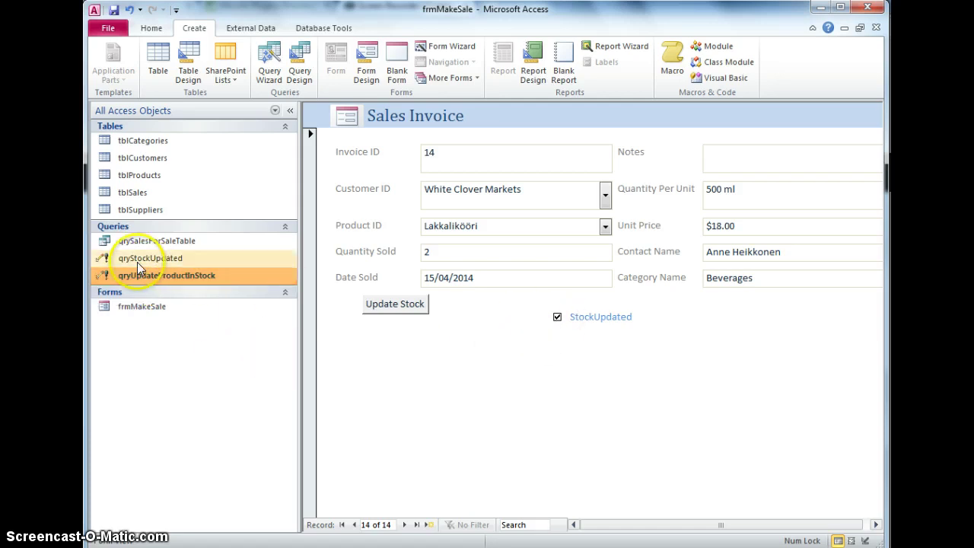
pyautogui.click(137, 261)
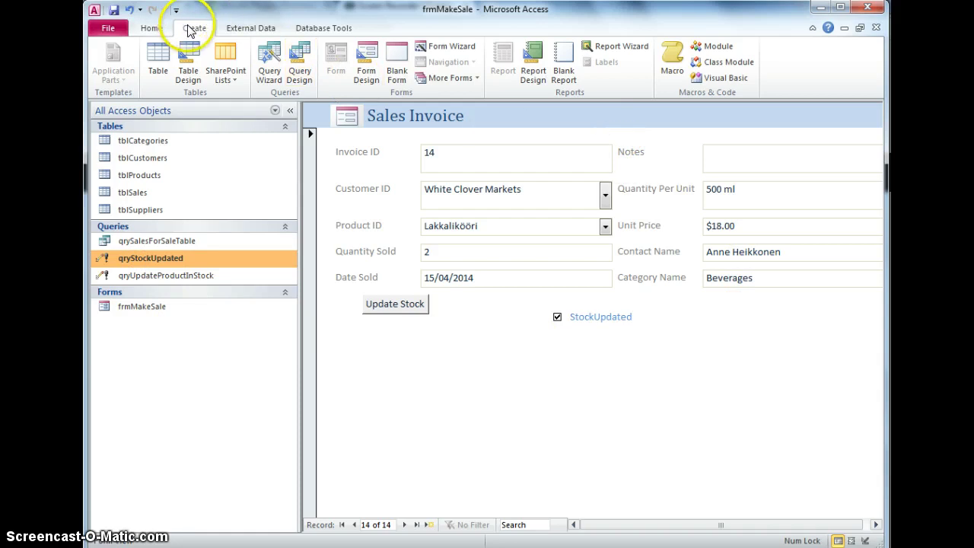
# Create a new macro whose first action is OpenQuery qryUpdateProductInStock
pyautogui.click(671, 57)
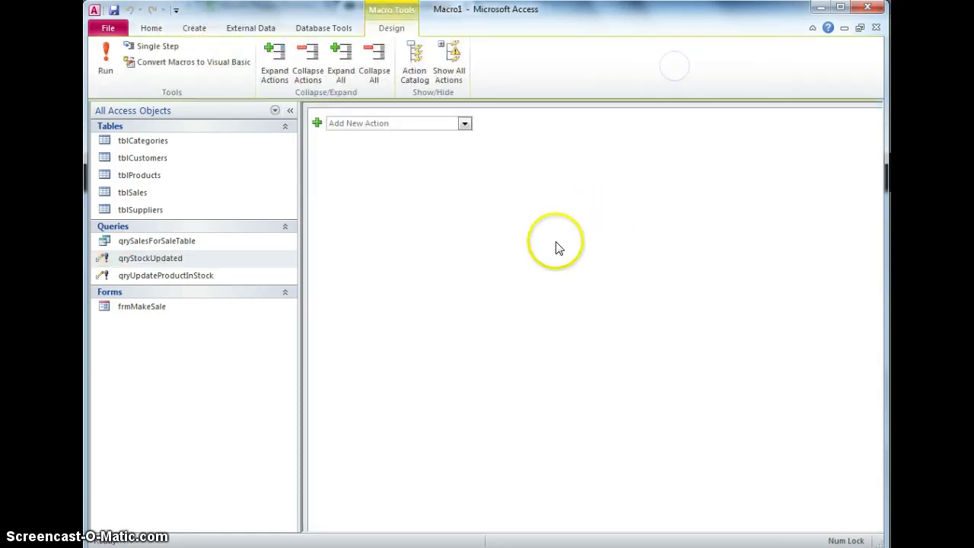
pyautogui.click(465, 124)
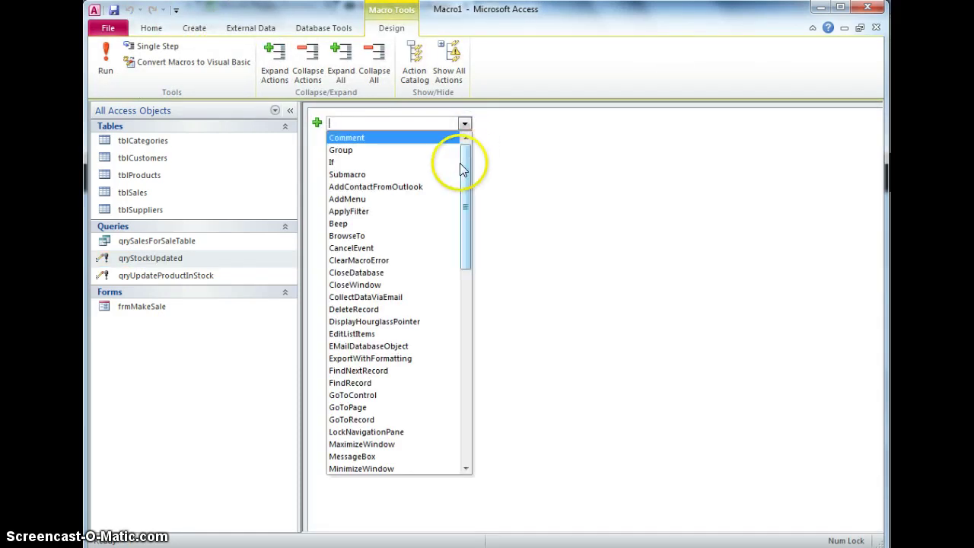
pyautogui.moveTo(462, 169); pyautogui.dragTo(463, 214)
pyautogui.click(375, 402)
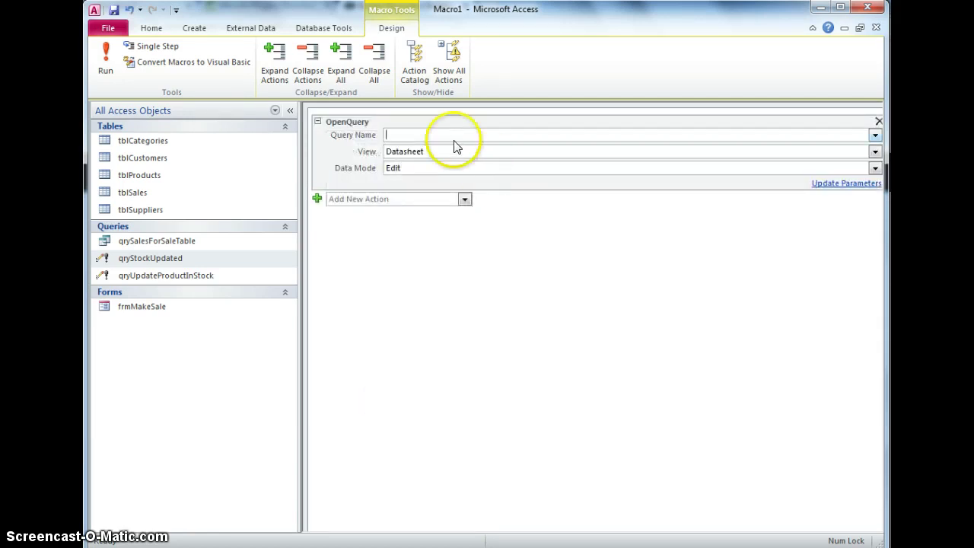
pyautogui.click(875, 135)
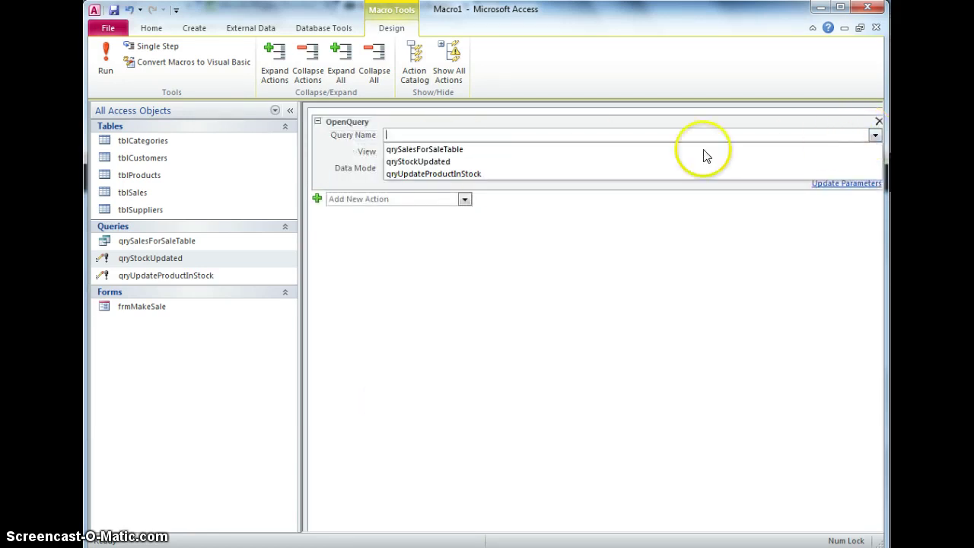
pyautogui.click(496, 173)
# Add a second OpenQuery action running qryStockUpdated
pyautogui.click(464, 199)
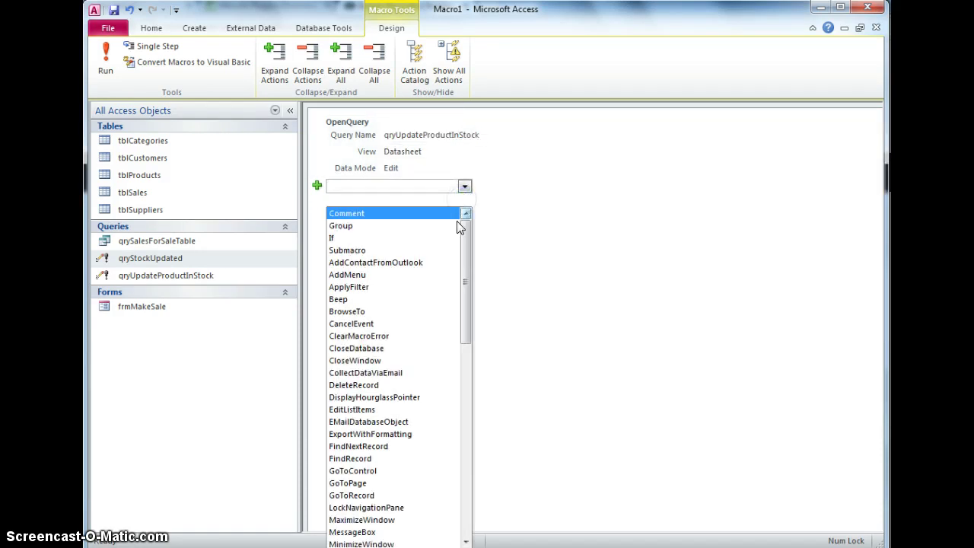
pyautogui.moveTo(467, 332); pyautogui.dragTo(467, 387)
pyautogui.click(385, 459)
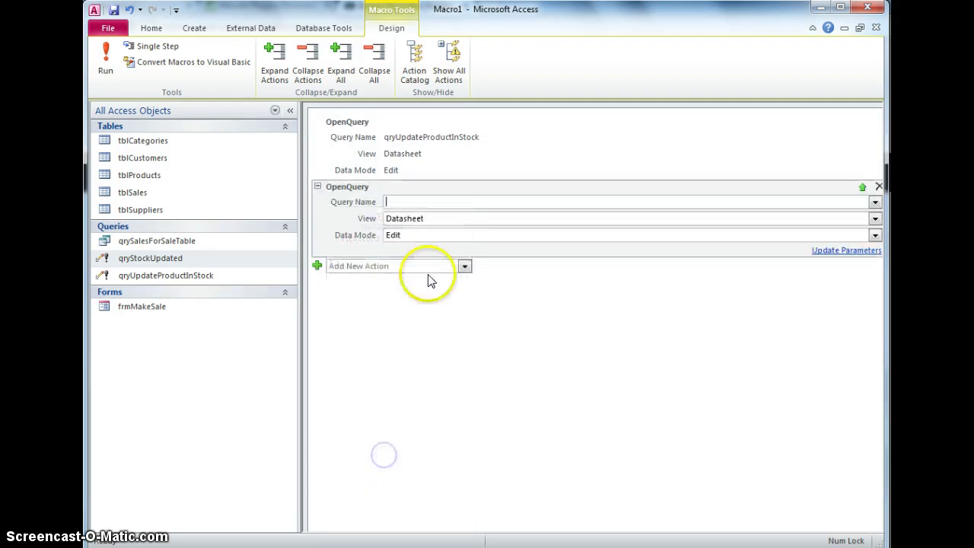
pyautogui.click(874, 202)
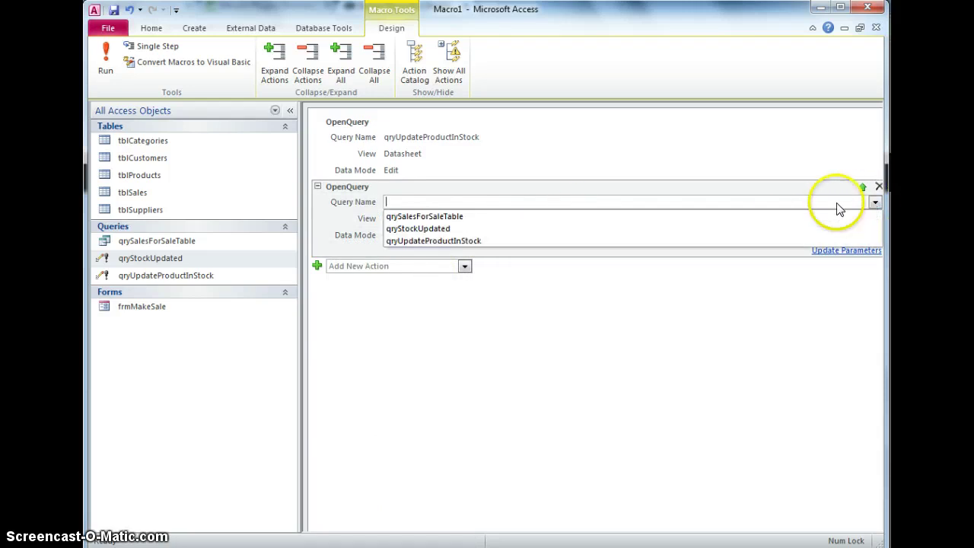
pyautogui.click(519, 232)
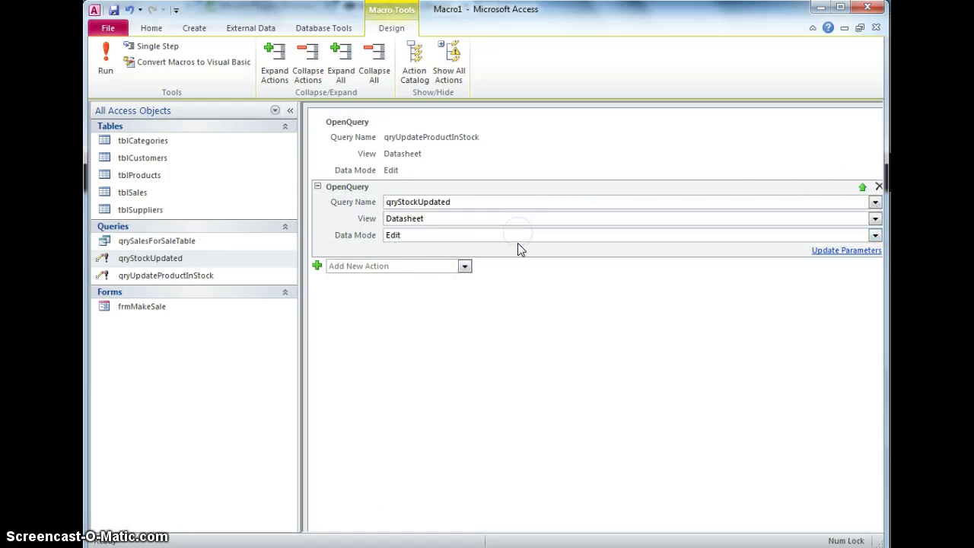
pyautogui.click(494, 326)
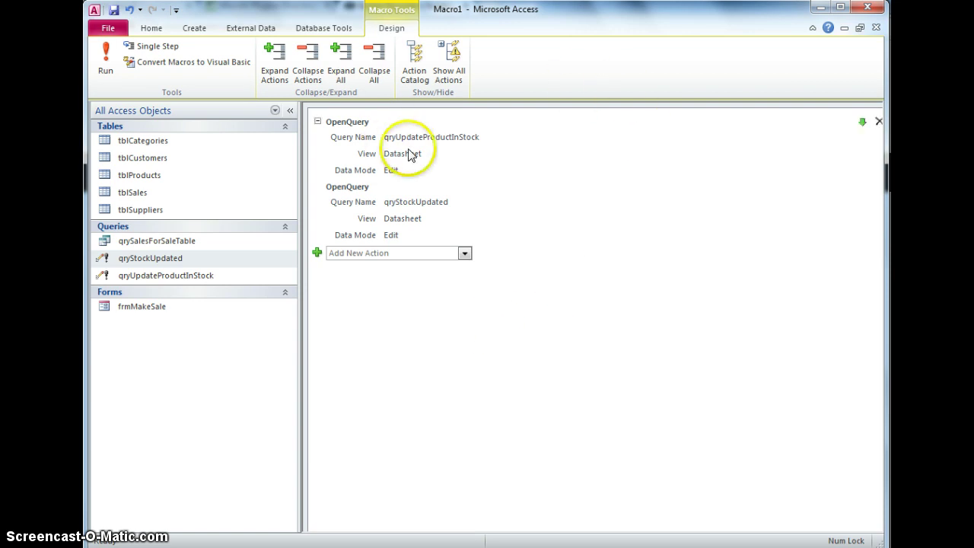
# Add a RunMenuCommand Refresh action and save the macro as macroUpdateStock
pyautogui.click(464, 254)
pyautogui.moveTo(466, 291); pyautogui.dragTo(474, 372)
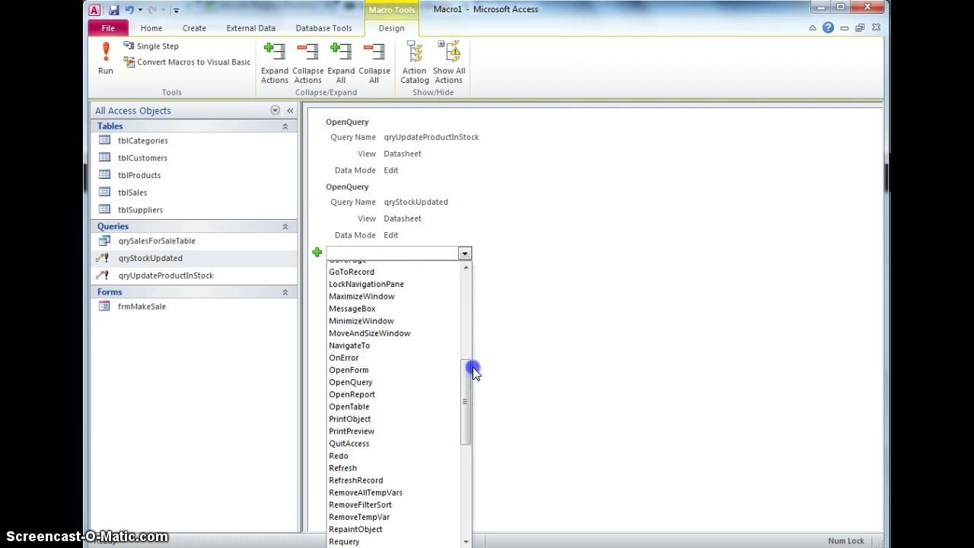
pyautogui.click(395, 468)
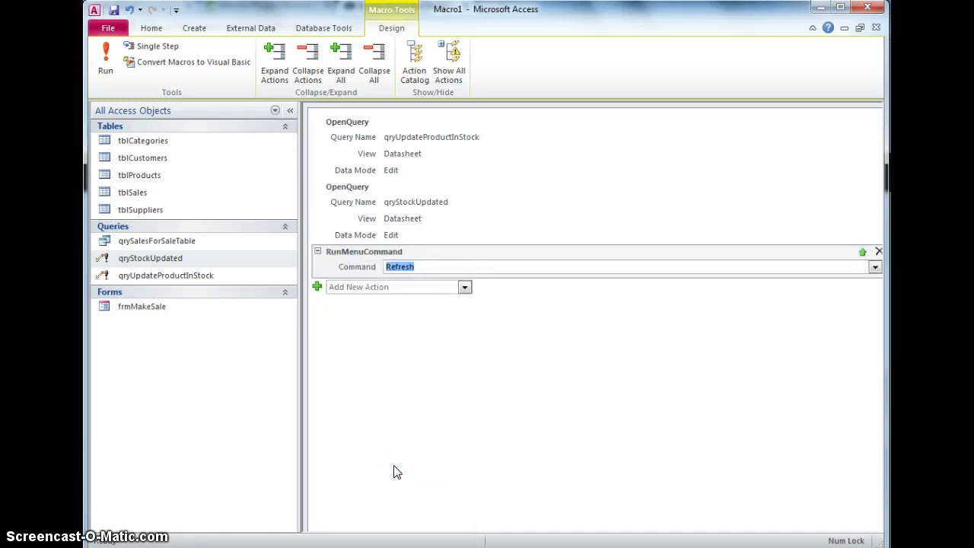
pyautogui.click(450, 425)
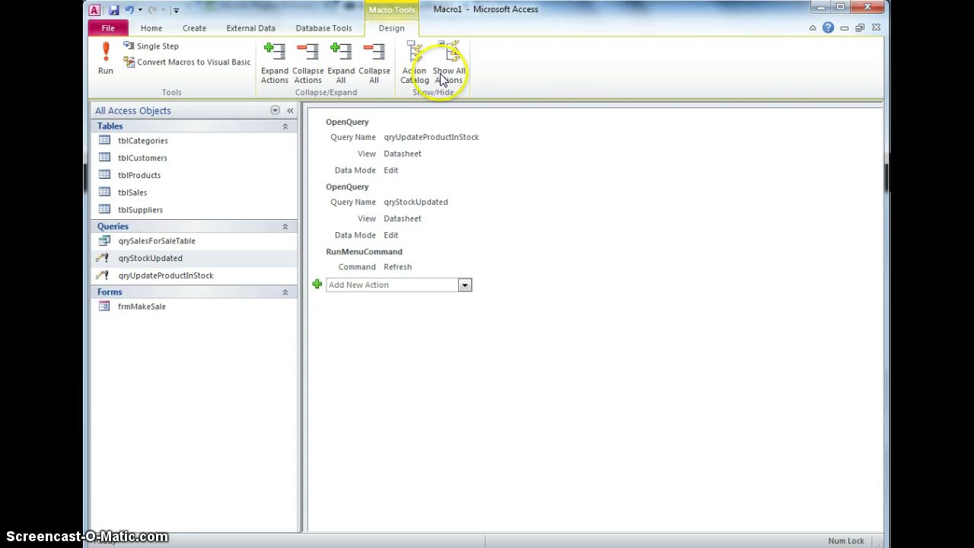
pyautogui.click(116, 11)
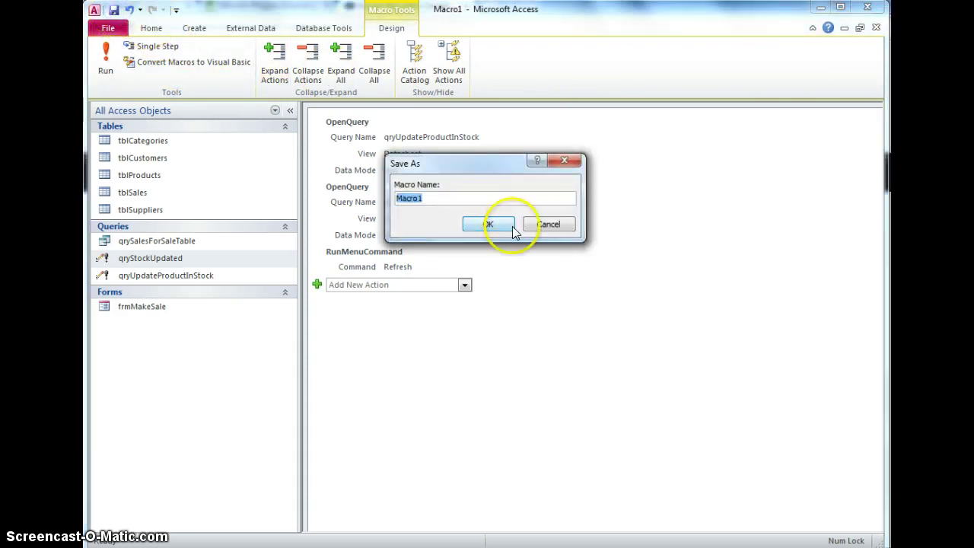
pyautogui.write('macroUp')
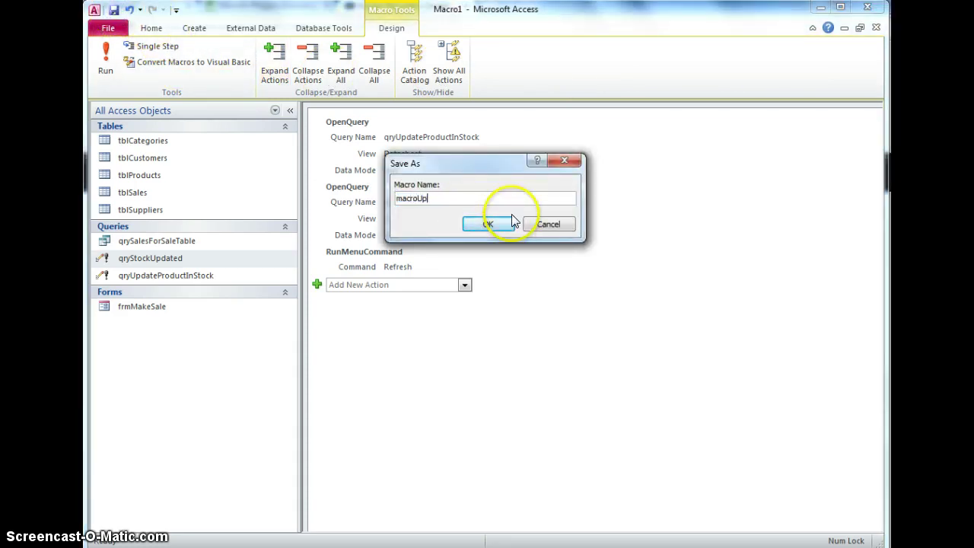
pyautogui.write('dateStock')
# Confirm saving macroUpdateStock, close it, and switch the form to Design View
pyautogui.click(492, 225)
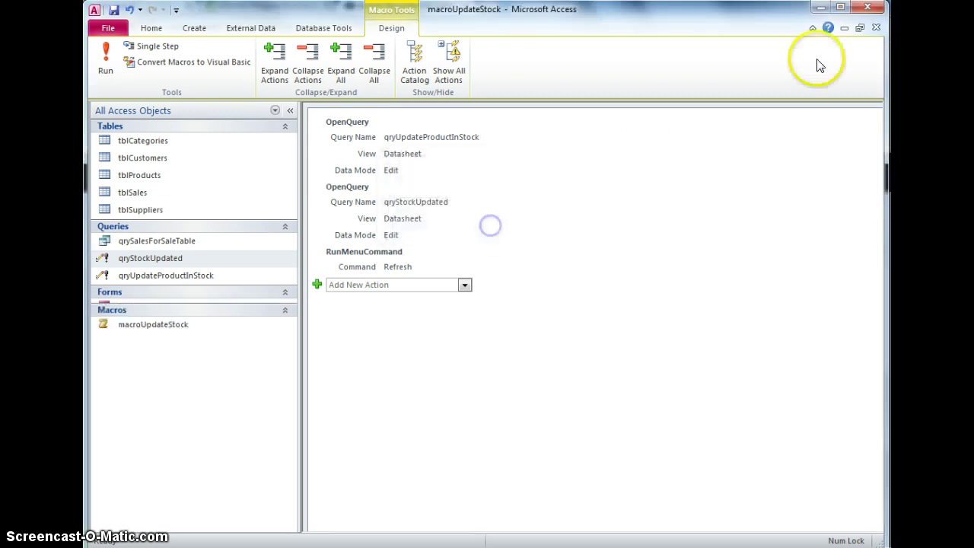
pyautogui.click(877, 27)
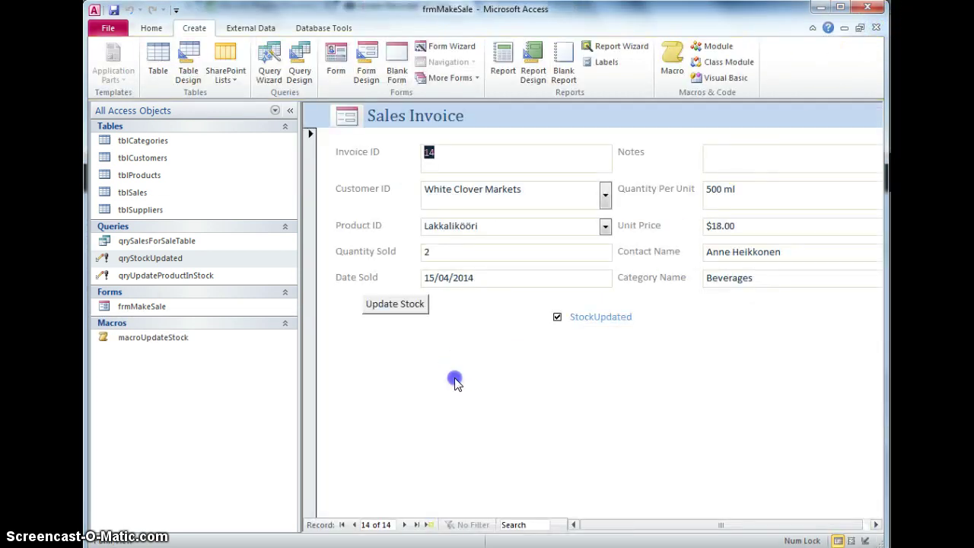
pyautogui.click(152, 28)
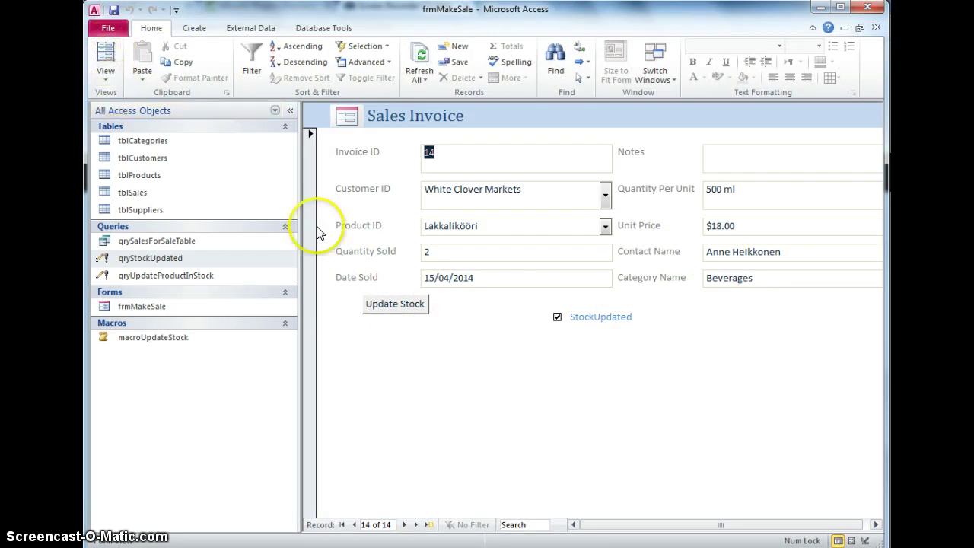
pyautogui.click(106, 77)
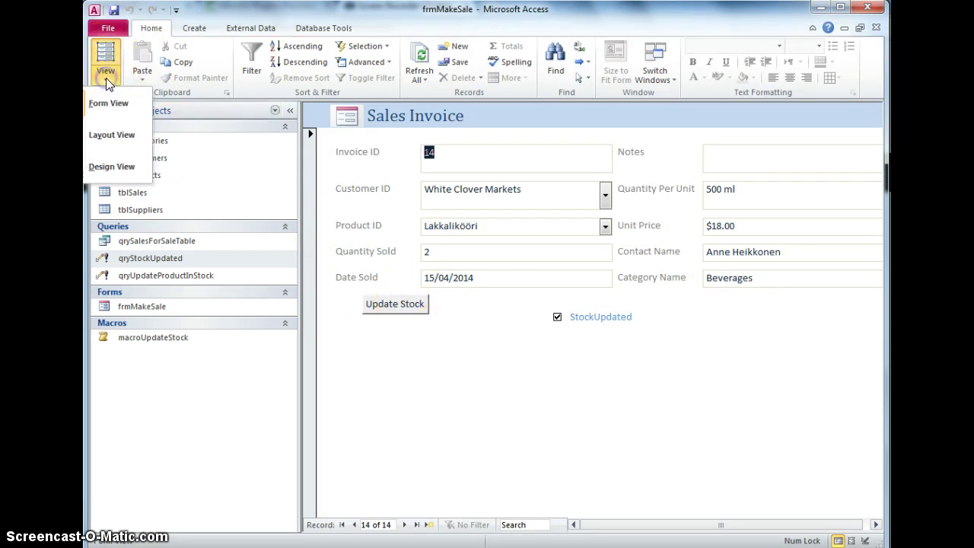
pyautogui.click(114, 166)
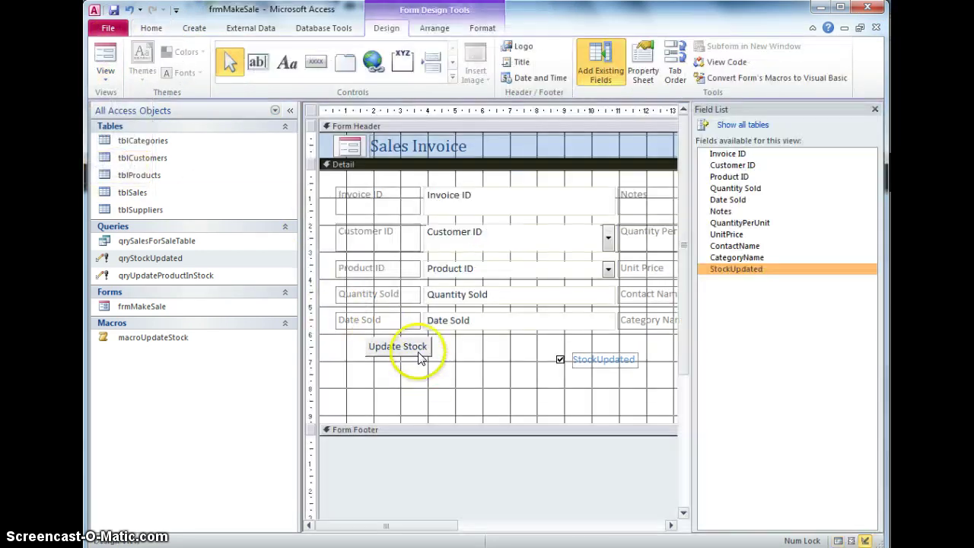
# Delete the old Update Stock button and draw a new command button
pyautogui.click(415, 346)
pyautogui.press('Delete')
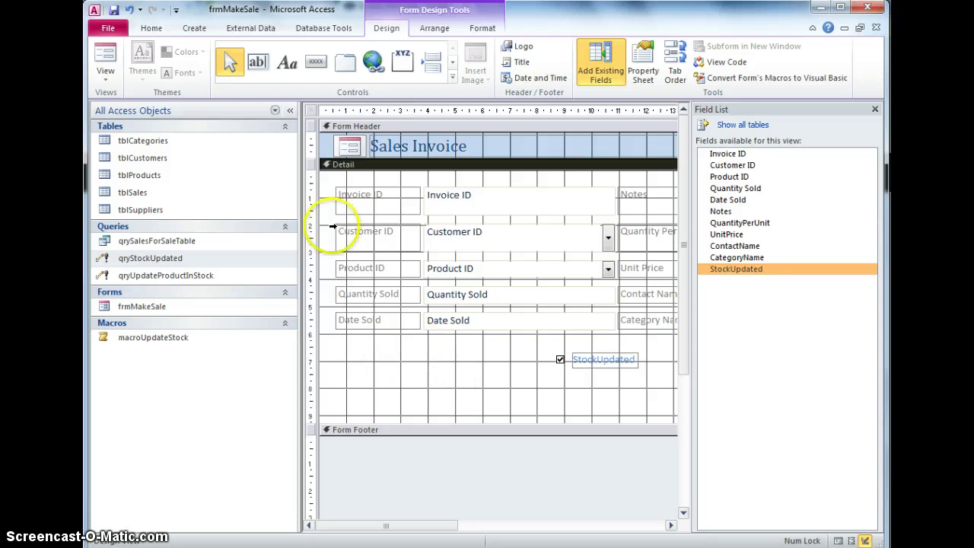
pyautogui.click(323, 67)
pyautogui.moveTo(375, 340); pyautogui.dragTo(485, 385)
# Set the button to Miscellaneous > Run Macro macroUpdateStock with caption 'Update Stock'
pyautogui.click(454, 260)
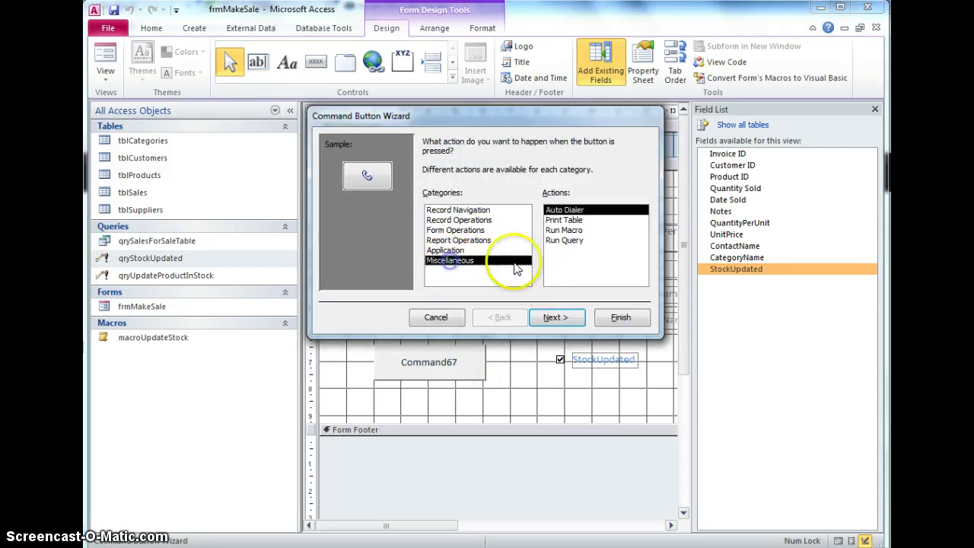
pyautogui.click(566, 240)
pyautogui.click(564, 230)
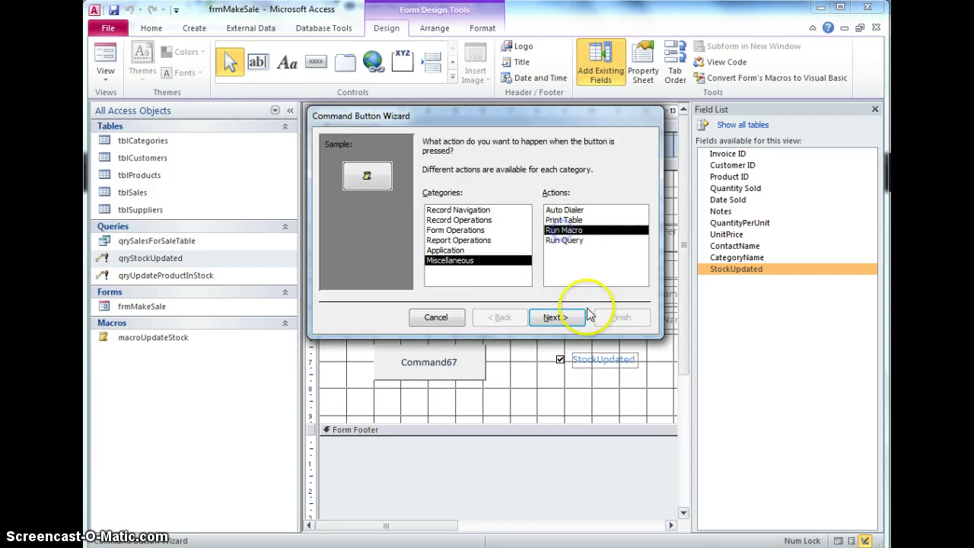
pyautogui.click(557, 320)
pyautogui.click(558, 320)
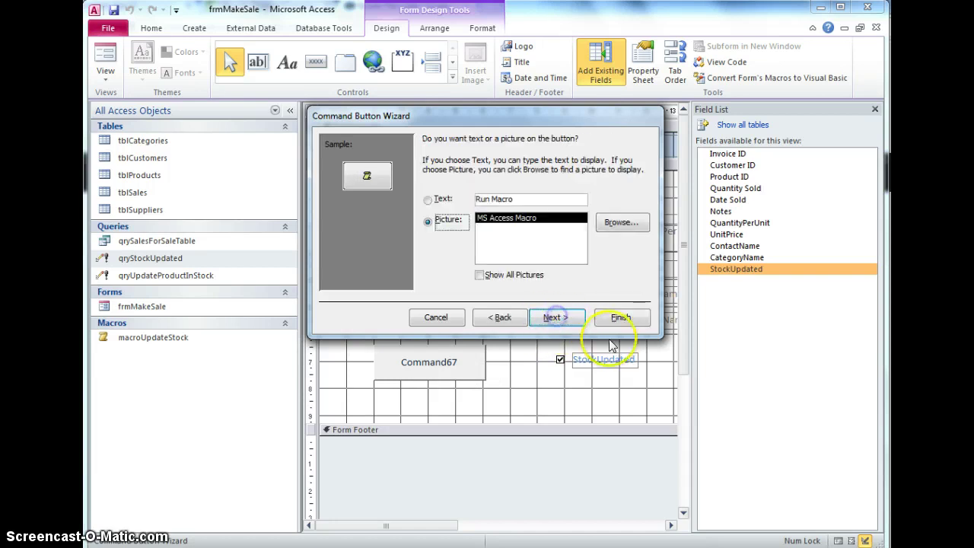
pyautogui.click(429, 200)
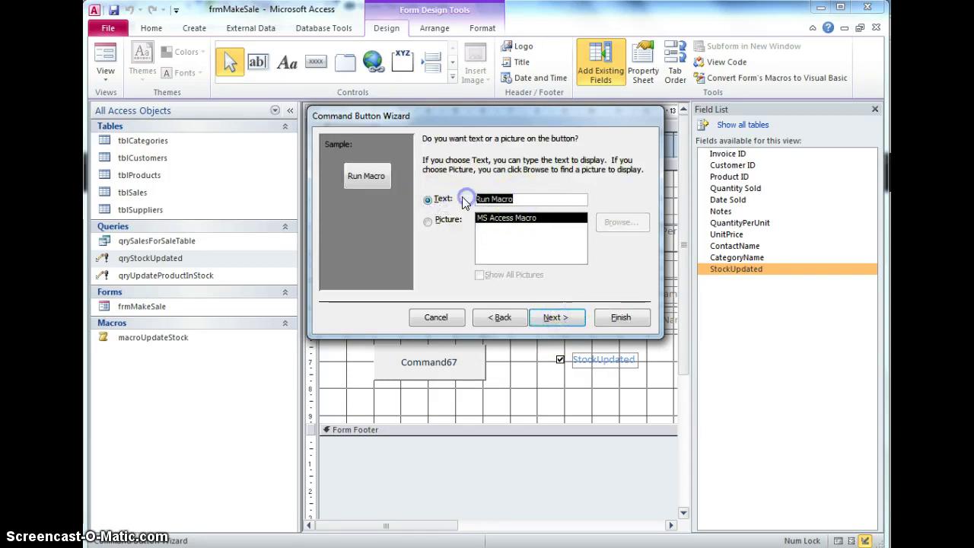
pyautogui.write('Update ')
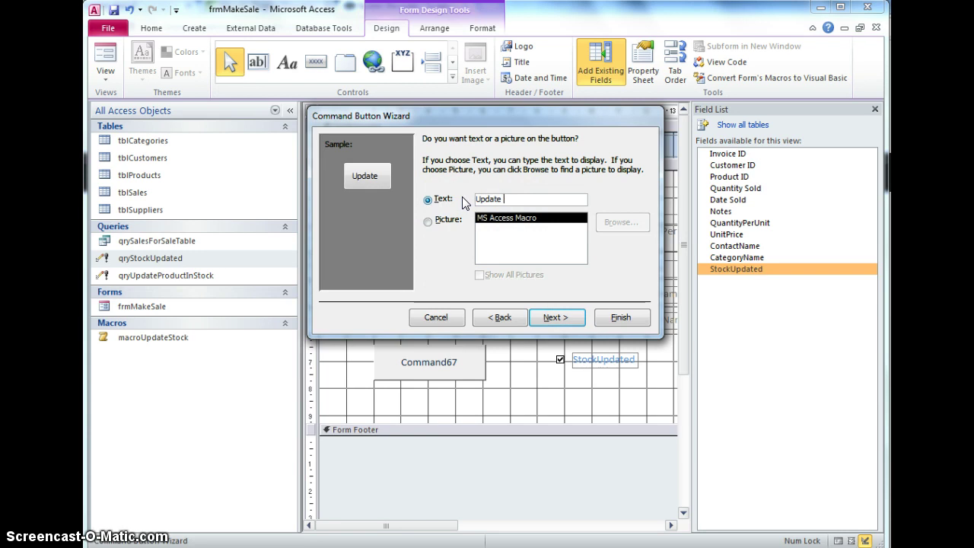
pyautogui.write('Stock')
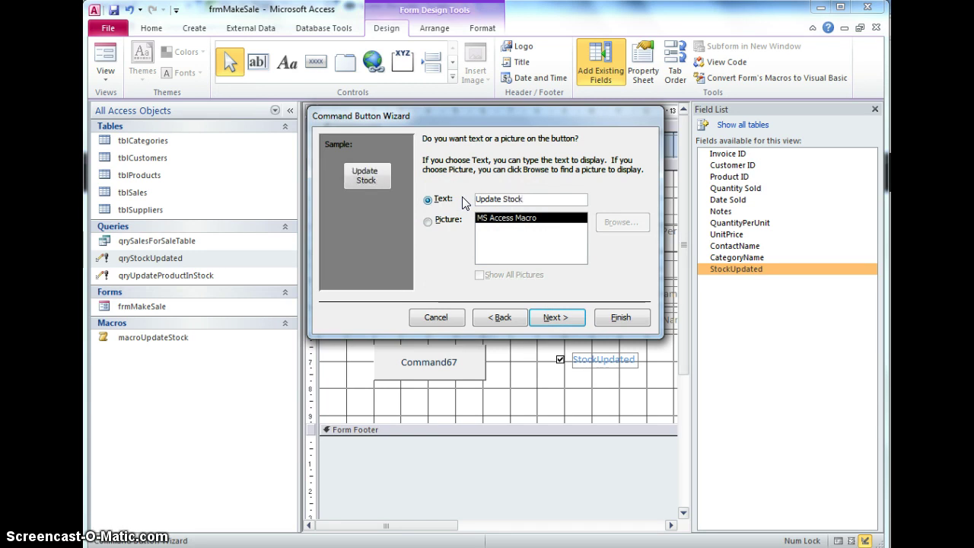
pyautogui.click(619, 316)
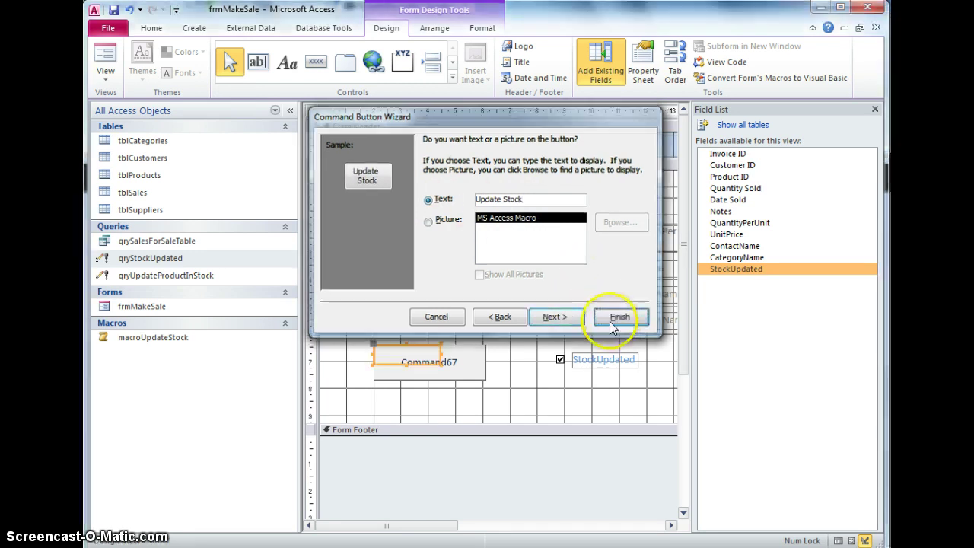
pyautogui.click(511, 392)
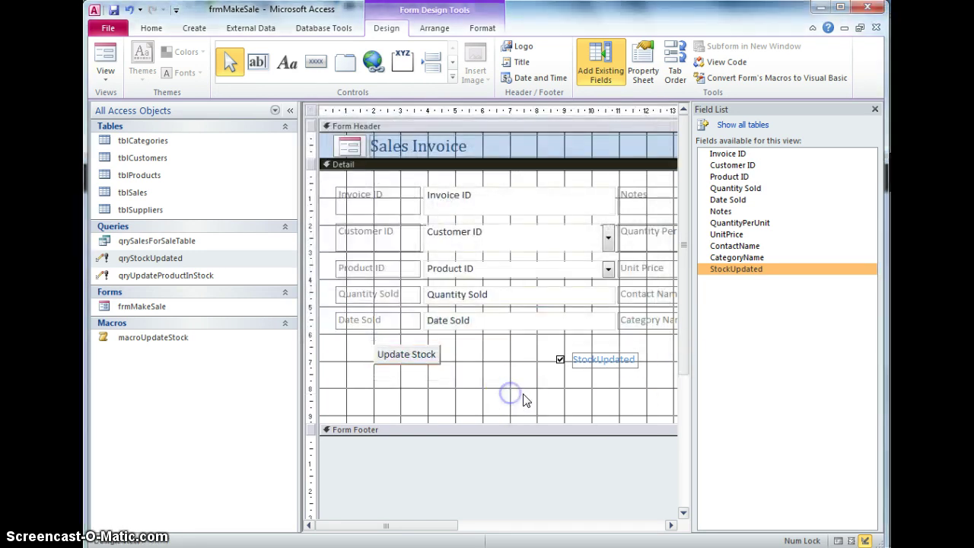
# In Form View, start a new record for Wartian Herkku buying Röd Kaviar
pyautogui.click(105, 53)
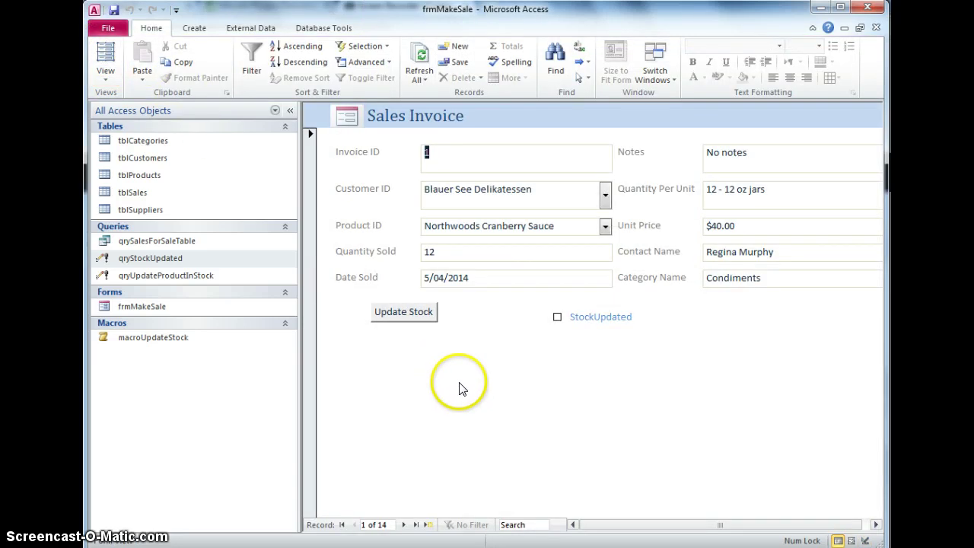
pyautogui.click(428, 525)
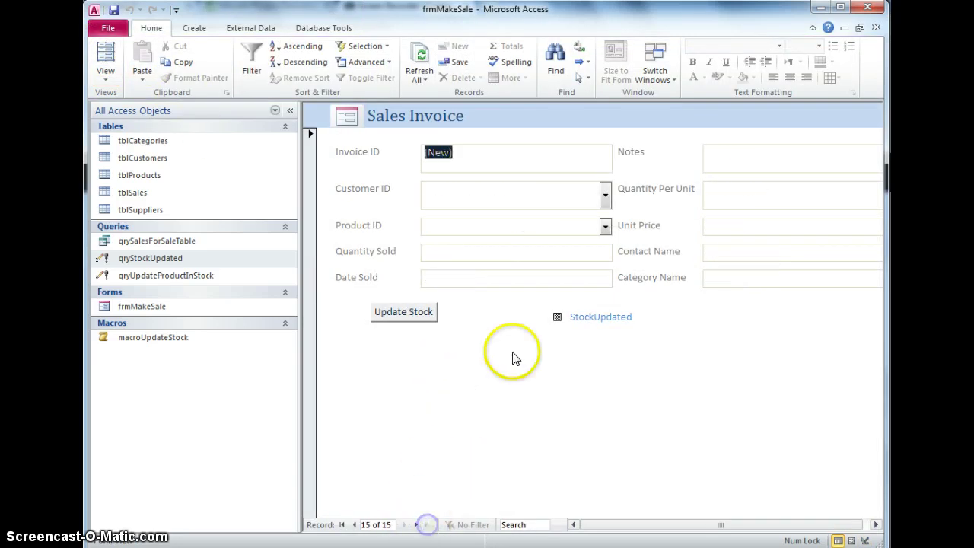
pyautogui.click(605, 195)
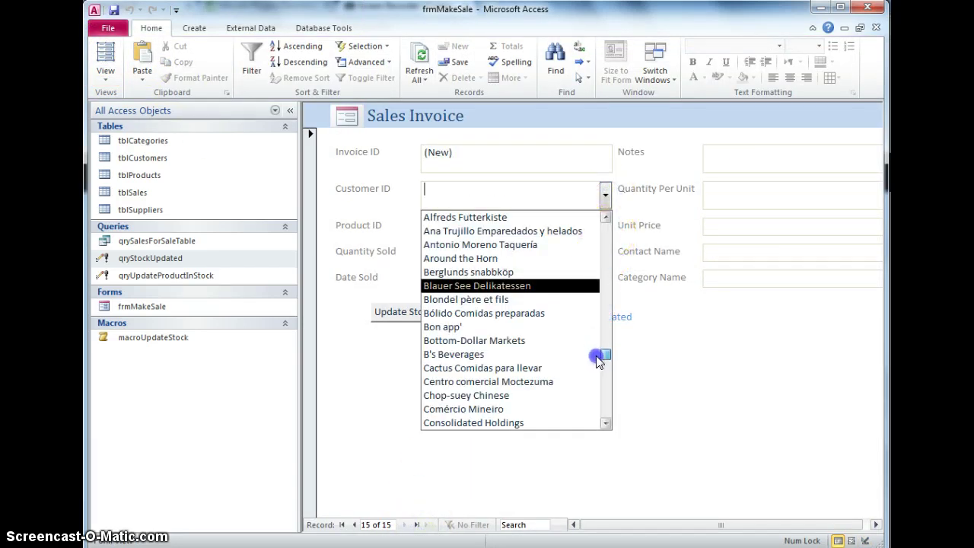
pyautogui.scroll(-20, 598, 355)
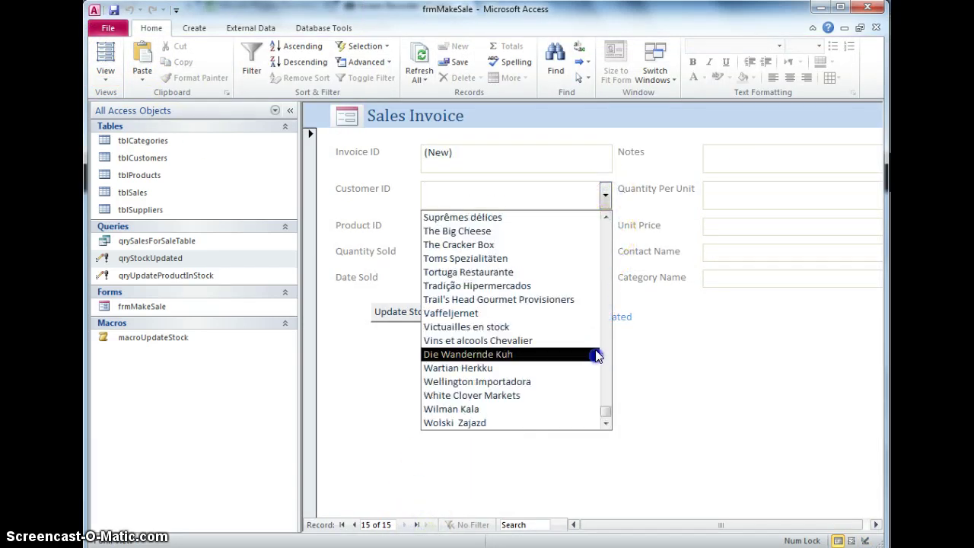
pyautogui.click(515, 368)
pyautogui.click(605, 226)
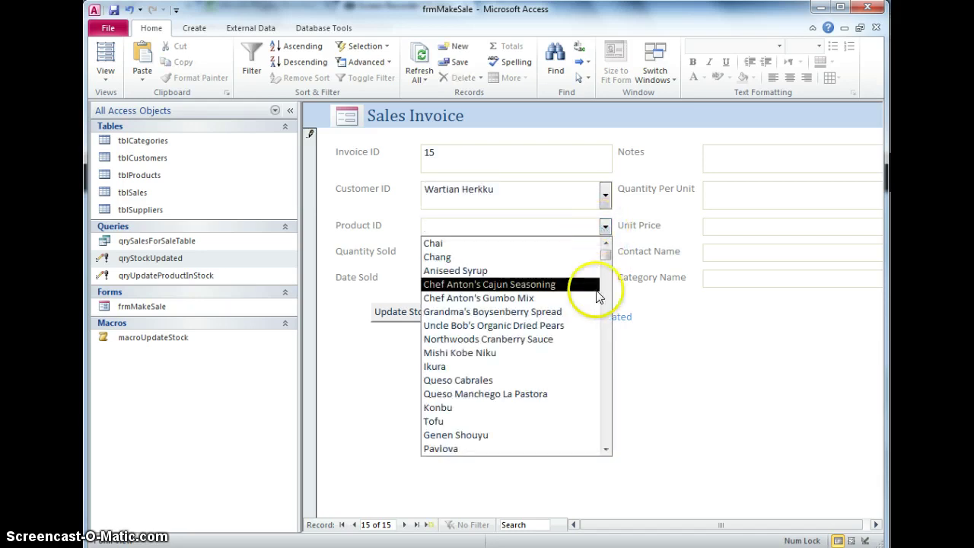
pyautogui.click(610, 406)
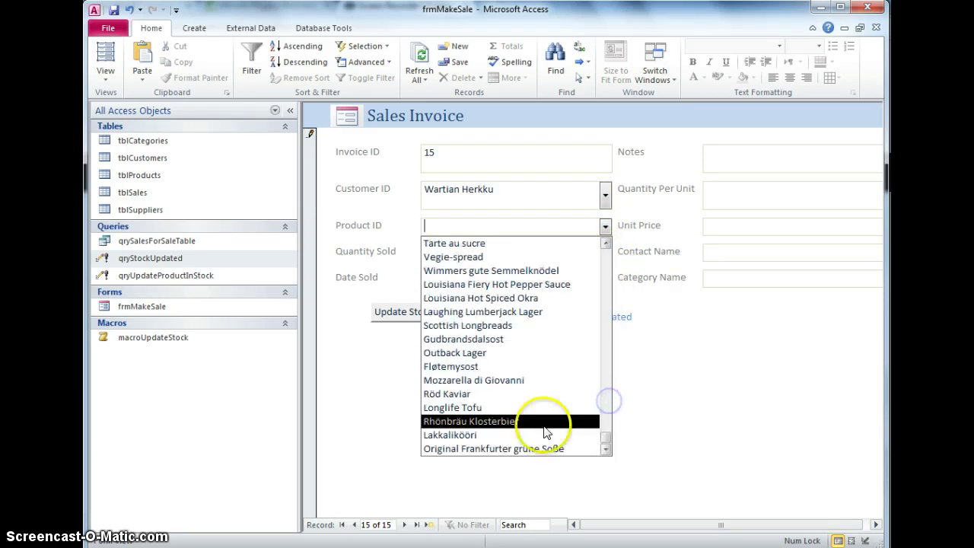
pyautogui.click(487, 396)
# Enter quantity sold 2 and sale date 15/04/2014
pyautogui.click(446, 253)
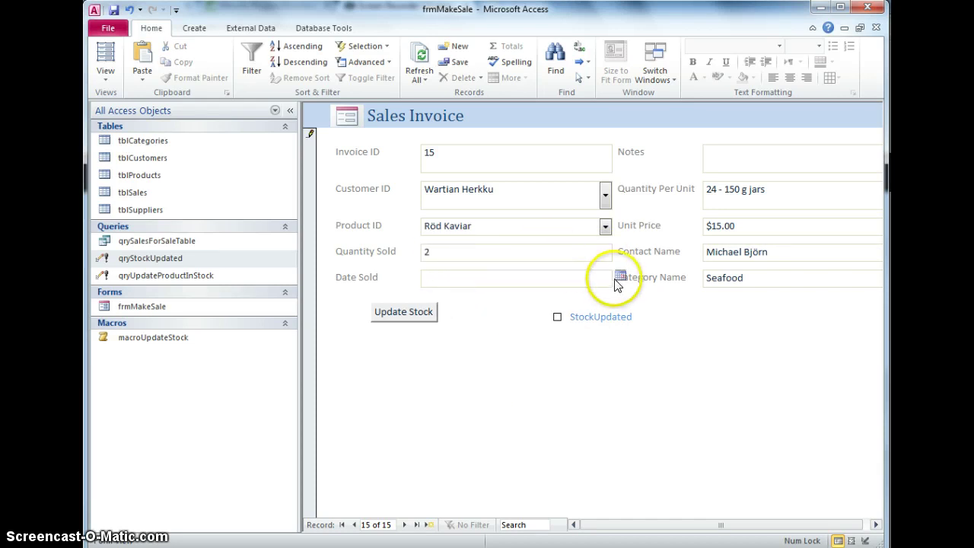
pyautogui.click(620, 276)
pyautogui.click(534, 340)
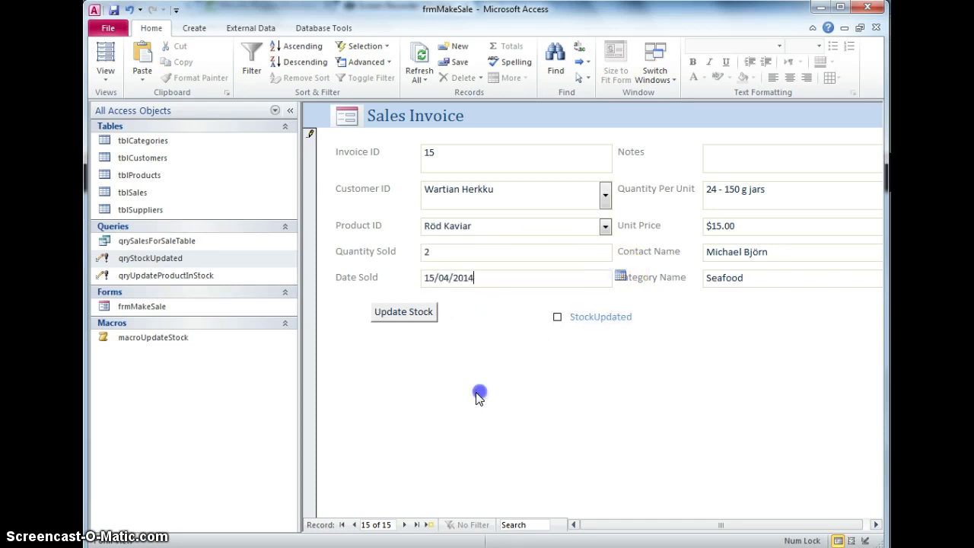
# Run Update Stock, accept all four prompts, and return to invoice 15
pyautogui.click(419, 318)
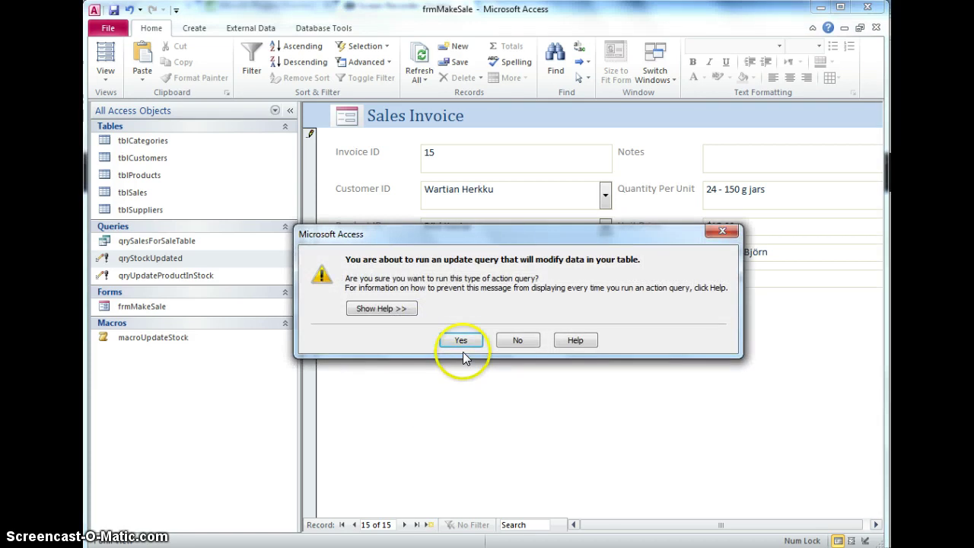
pyautogui.click(462, 341)
pyautogui.click(474, 329)
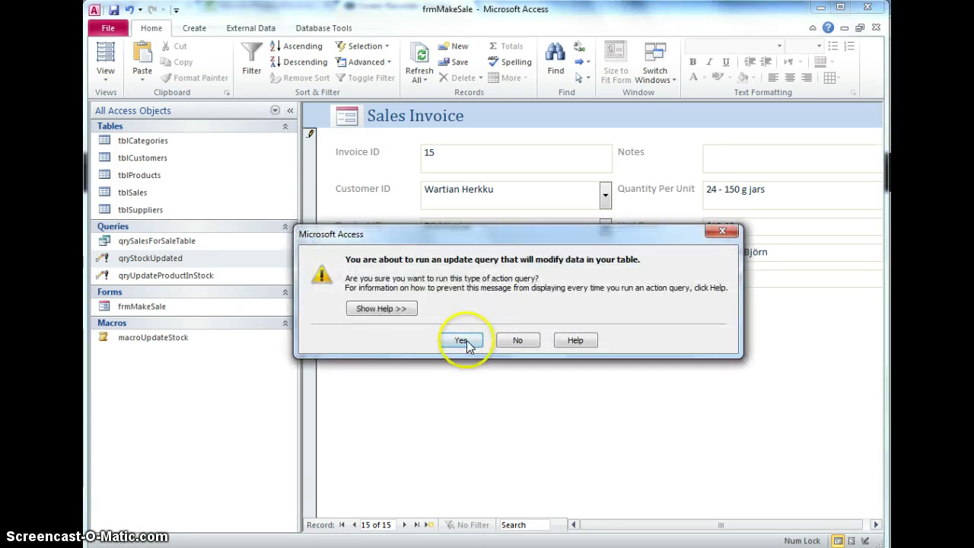
pyautogui.click(464, 340)
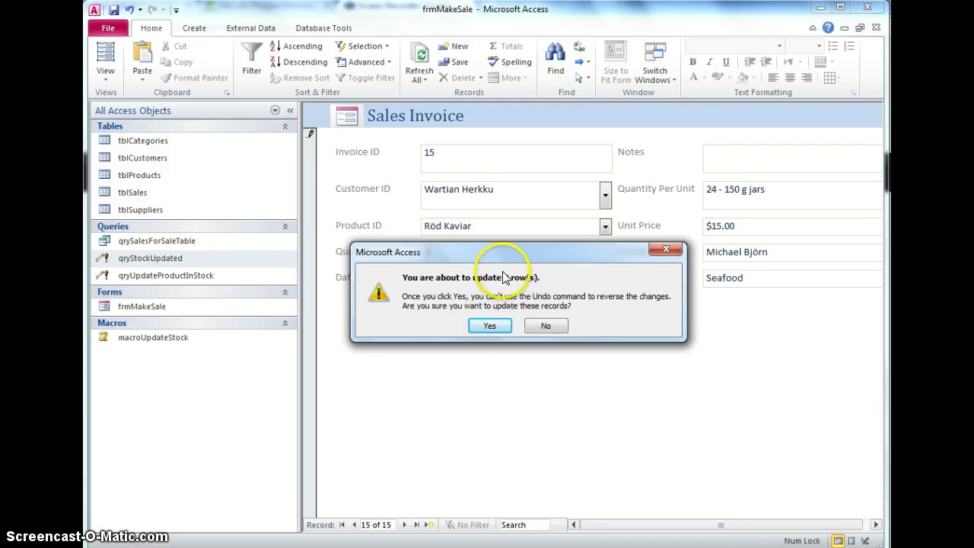
pyautogui.click(490, 326)
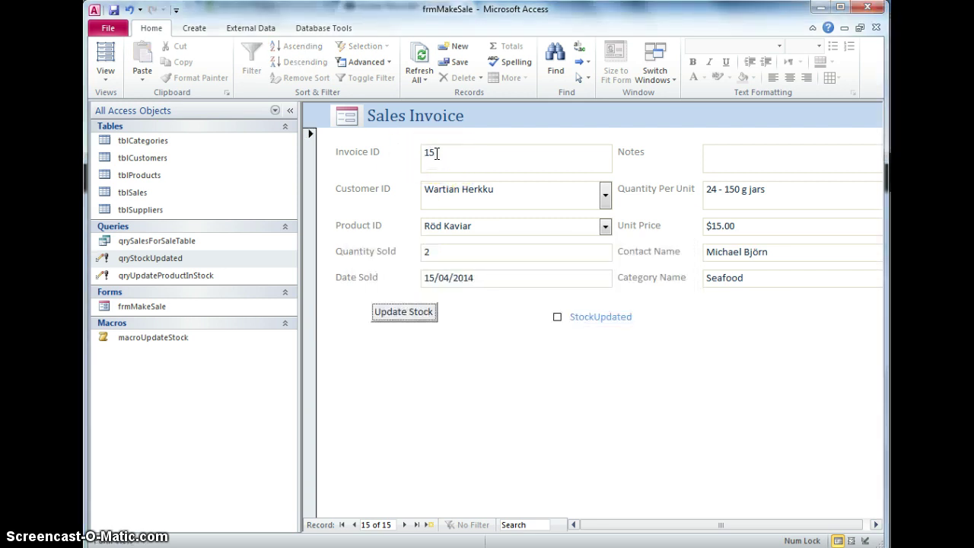
pyautogui.click(406, 526)
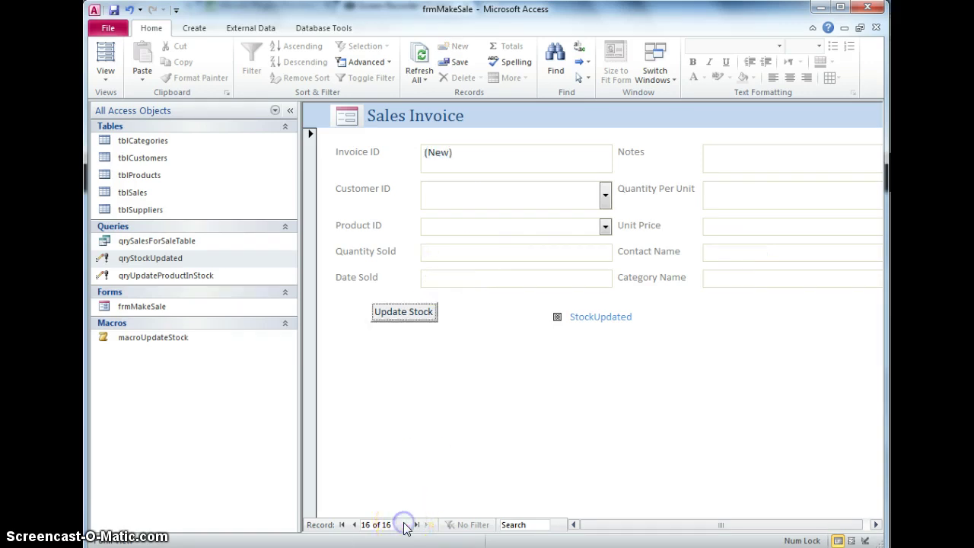
pyautogui.click(354, 525)
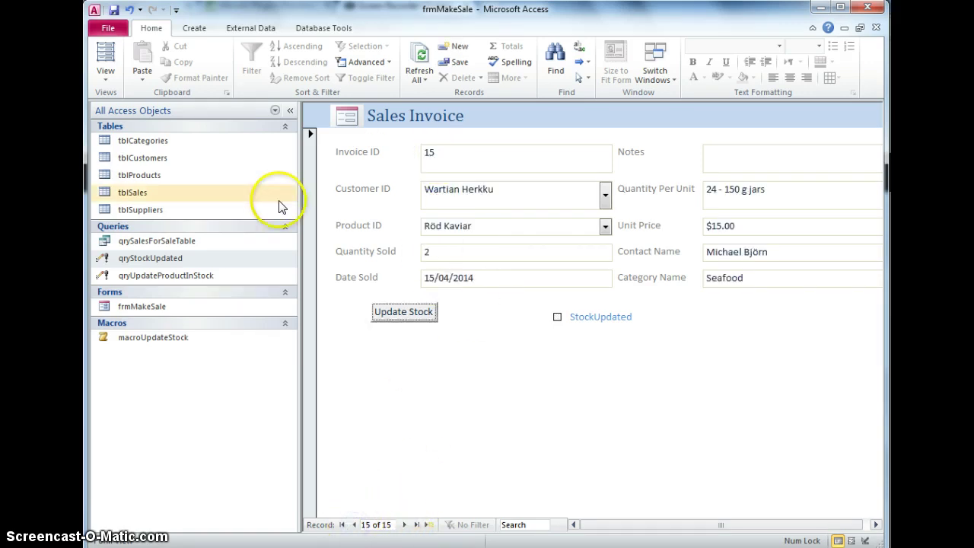
# Open macroUpdateStock in Design View and add RunMenuCommand SaveRecord as its first action
pyautogui.rightClick(158, 340)
pyautogui.click(185, 362)
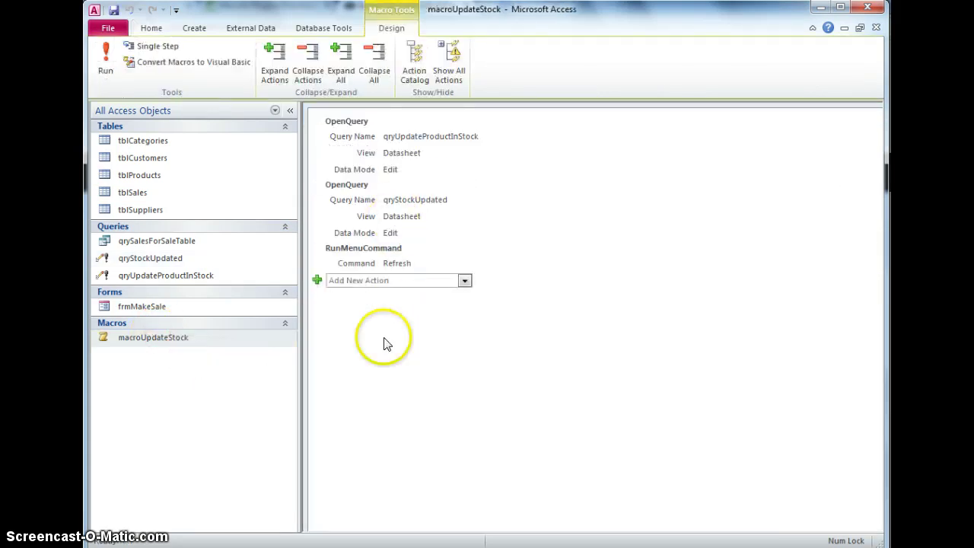
pyautogui.click(464, 281)
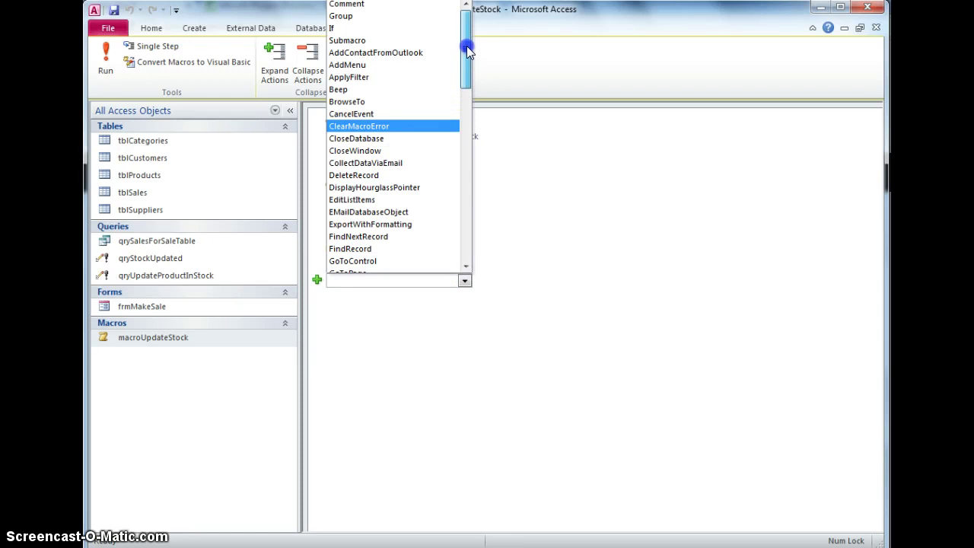
pyautogui.moveTo(467, 46); pyautogui.dragTo(461, 204)
pyautogui.click(456, 206)
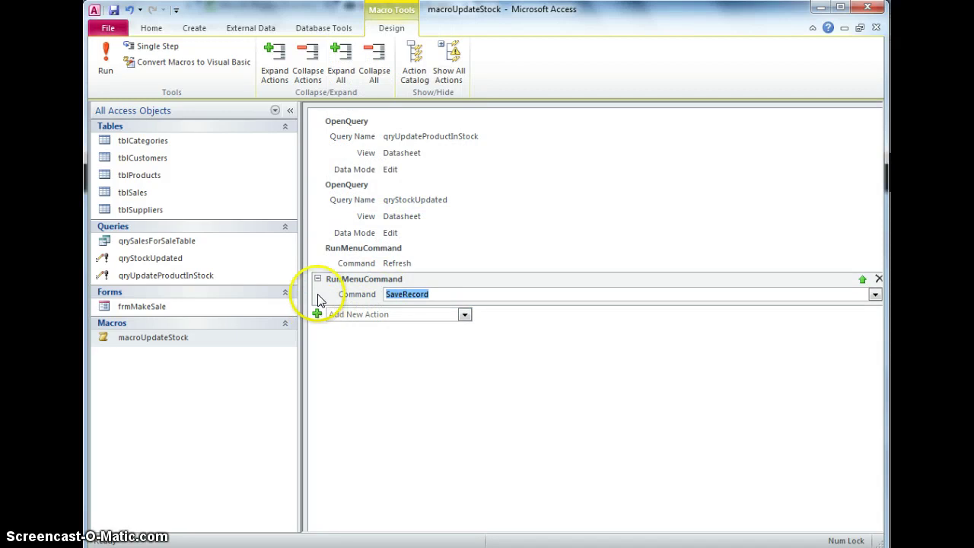
pyautogui.moveTo(329, 280); pyautogui.dragTo(319, 118)
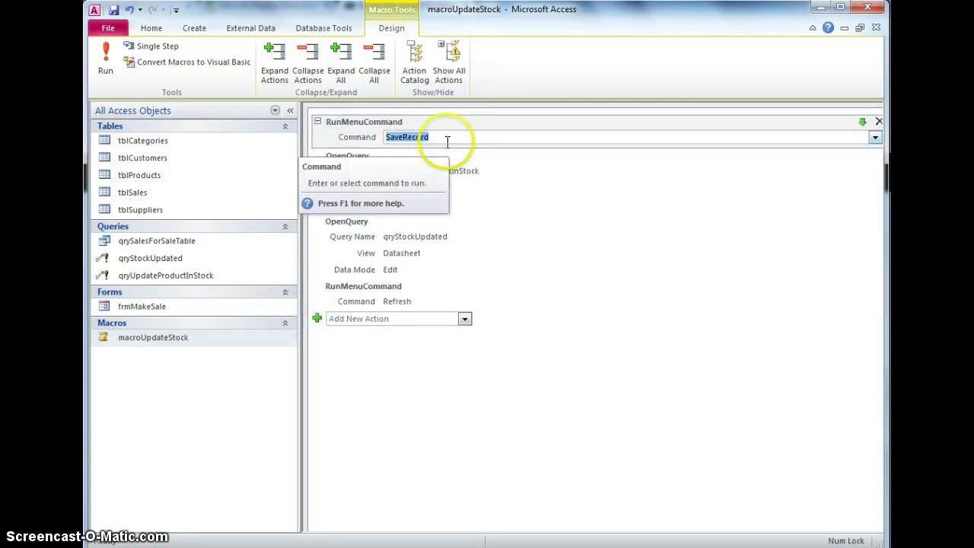
pyautogui.click(415, 396)
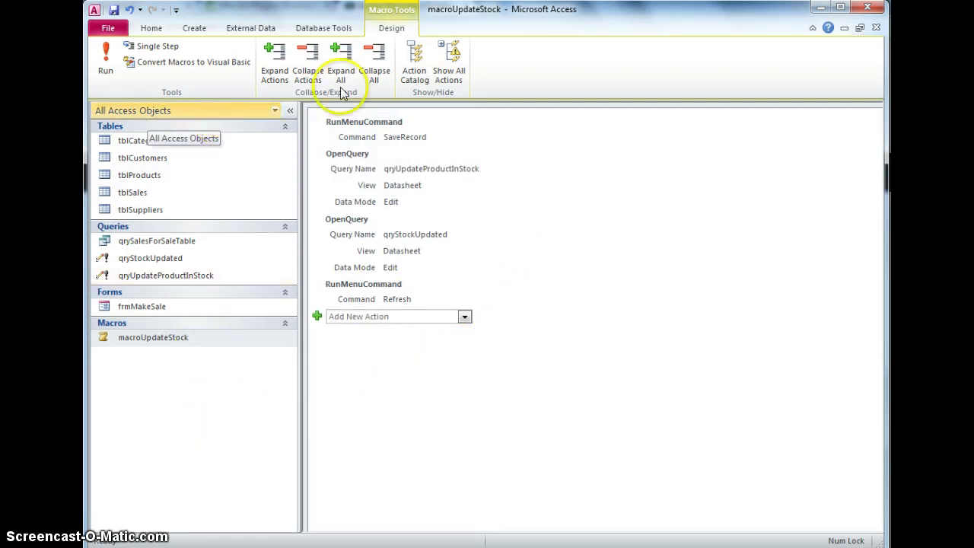
# Save and close macroUpdateStock, then start a new invoice for customer Santé Gourmet
pyautogui.click(877, 29)
pyautogui.click(472, 322)
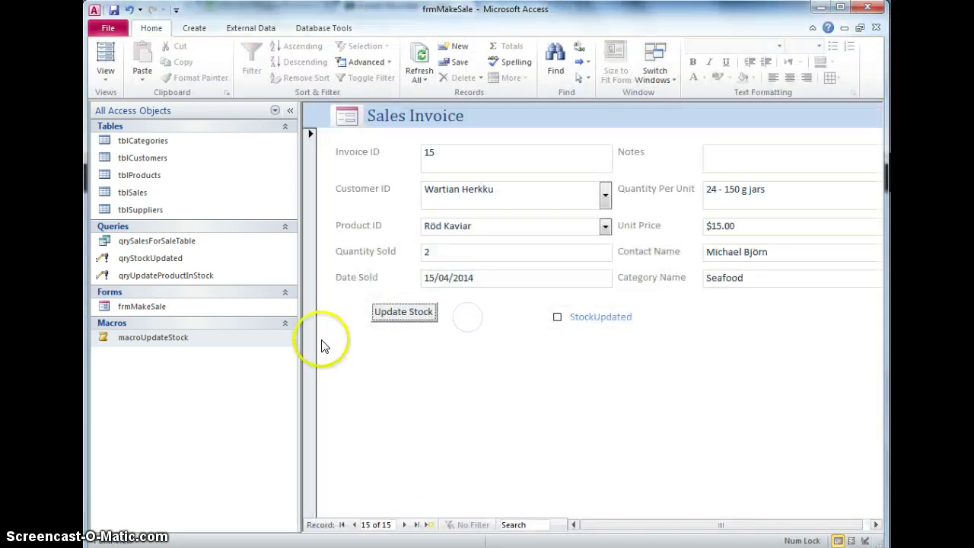
pyautogui.click(404, 524)
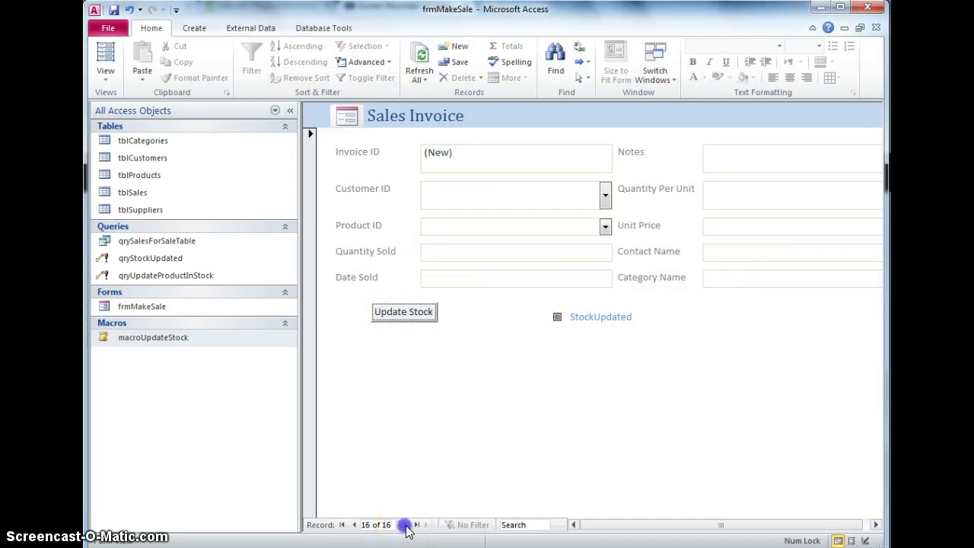
pyautogui.click(605, 195)
pyautogui.moveTo(606, 222); pyautogui.dragTo(582, 364)
pyautogui.click(577, 335)
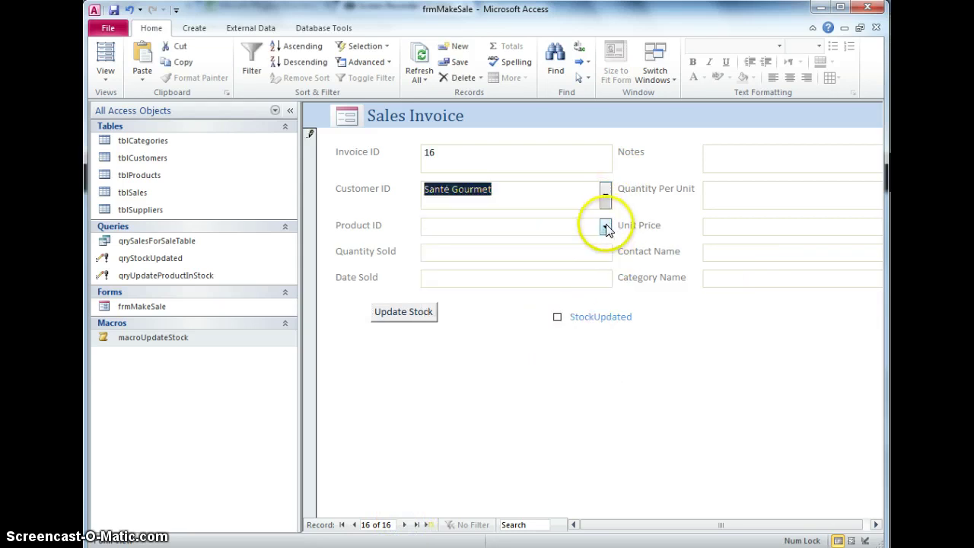
# Enter Vegie-spread as the product, quantity 2, and sale date 15/04/2014
pyautogui.click(607, 226)
pyautogui.moveTo(606, 250); pyautogui.dragTo(590, 409)
pyautogui.click(522, 394)
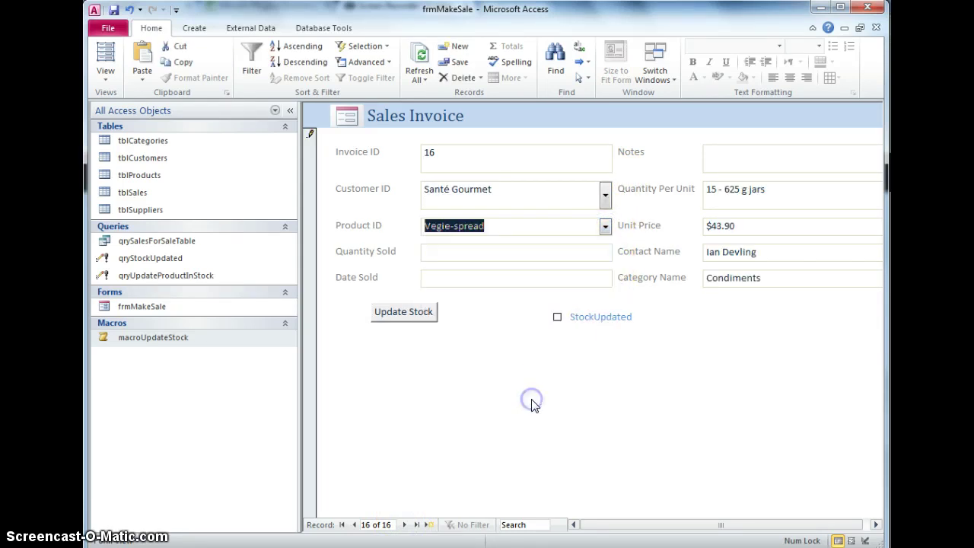
pyautogui.click(433, 252)
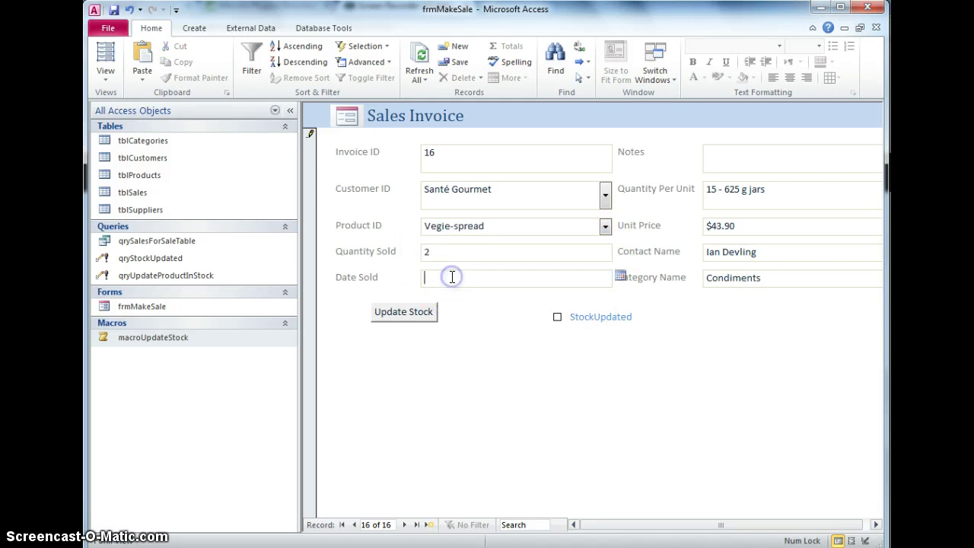
pyautogui.click(620, 276)
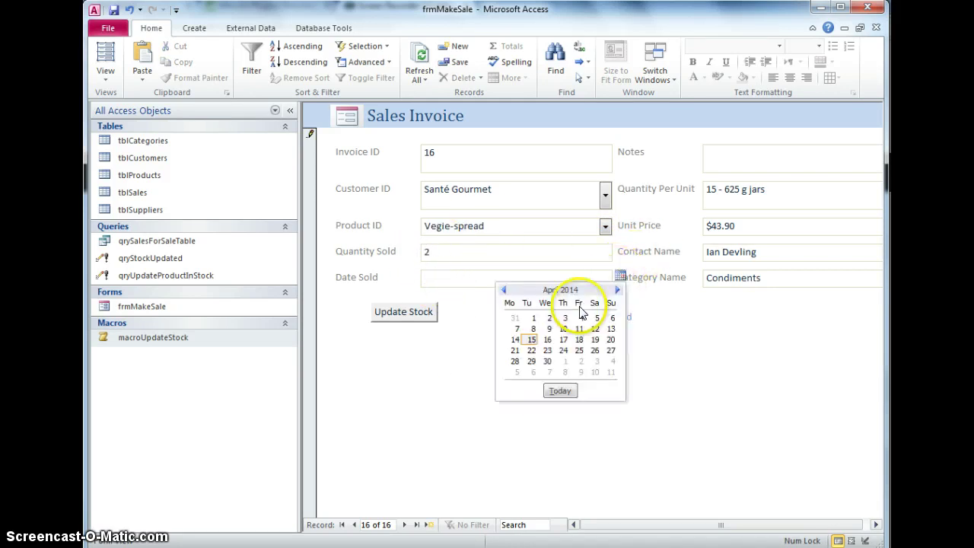
pyautogui.click(533, 340)
# Run Update Stock and answer Yes to all four update-query and row-update prompts
pyautogui.click(403, 313)
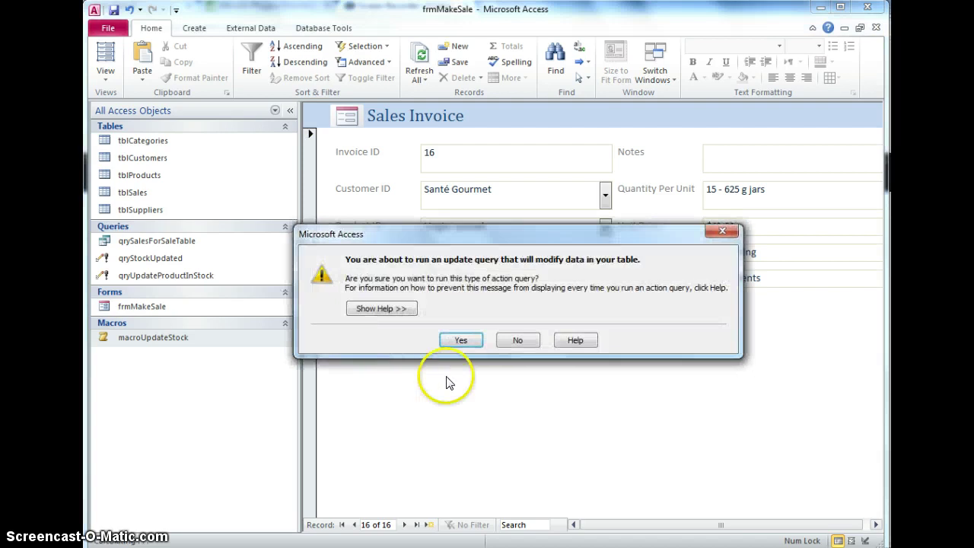
pyautogui.click(471, 342)
pyautogui.click(480, 326)
pyautogui.click(480, 342)
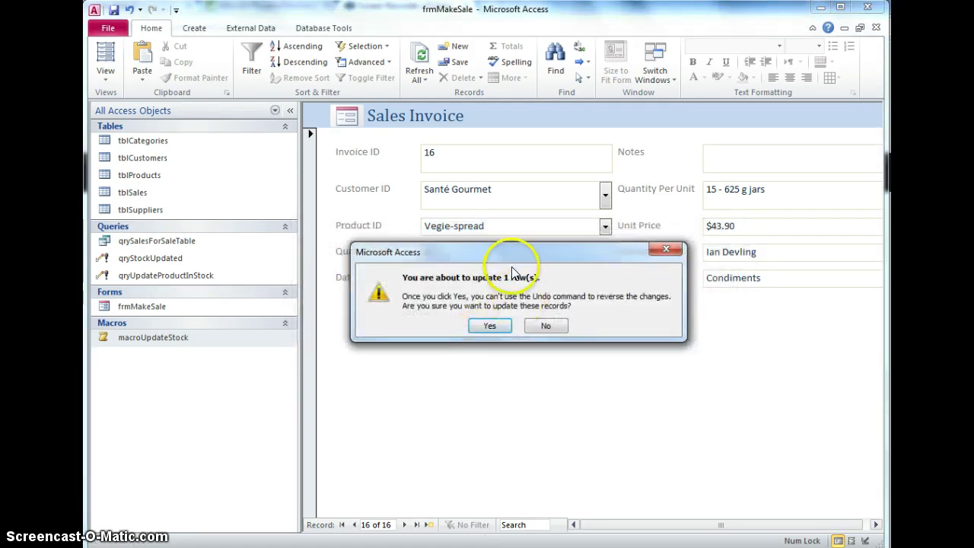
pyautogui.click(491, 327)
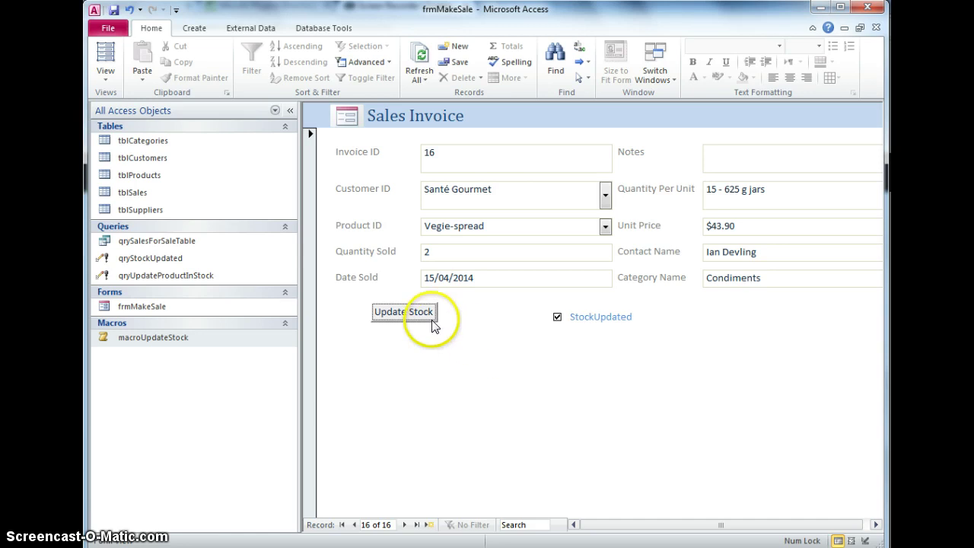
pyautogui.click(174, 343)
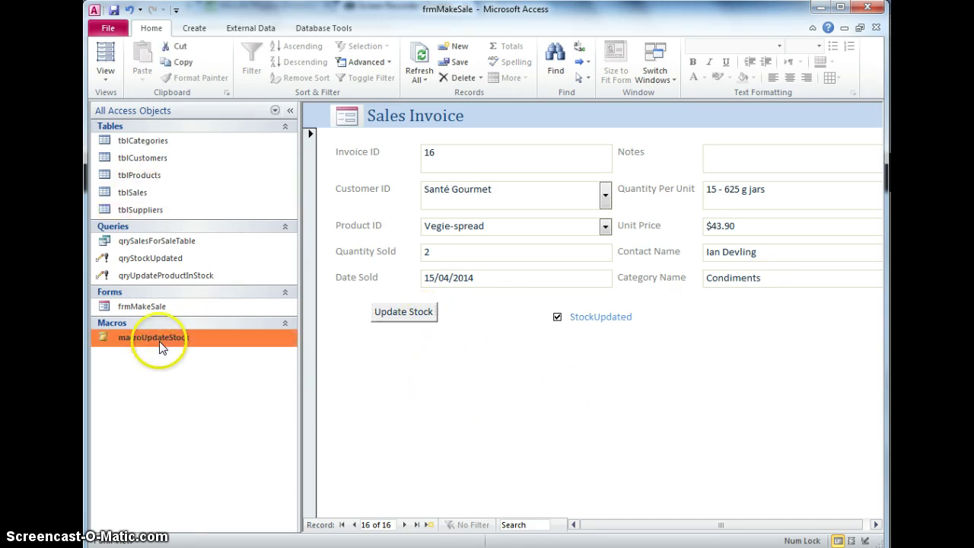
# Open macroUpdateStock in Design View and browse the macro action list
pyautogui.rightClick(160, 343)
pyautogui.click(176, 366)
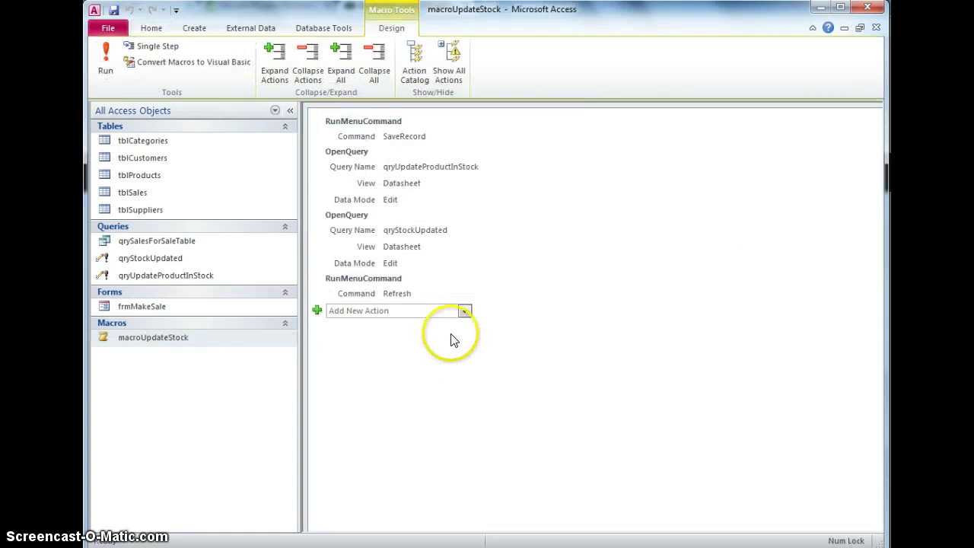
pyautogui.click(415, 434)
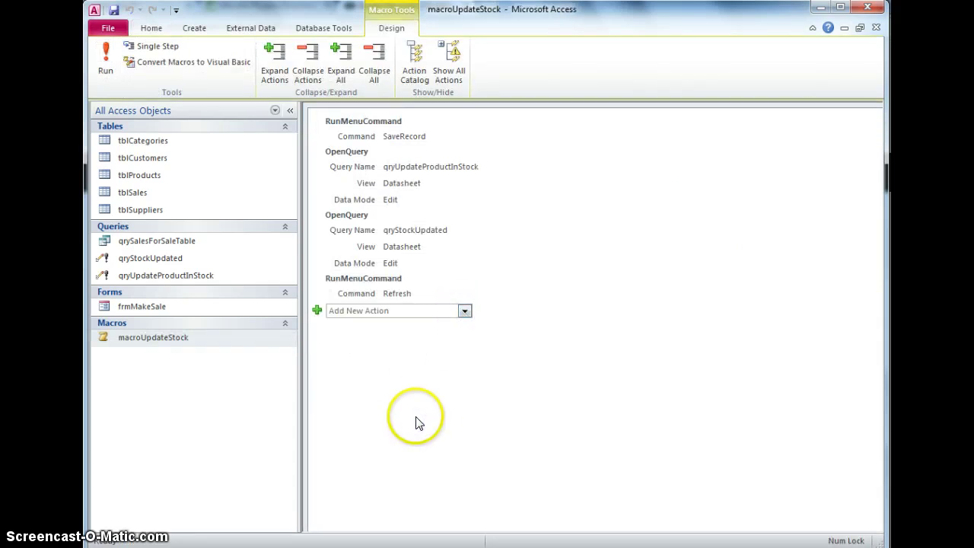
pyautogui.click(465, 312)
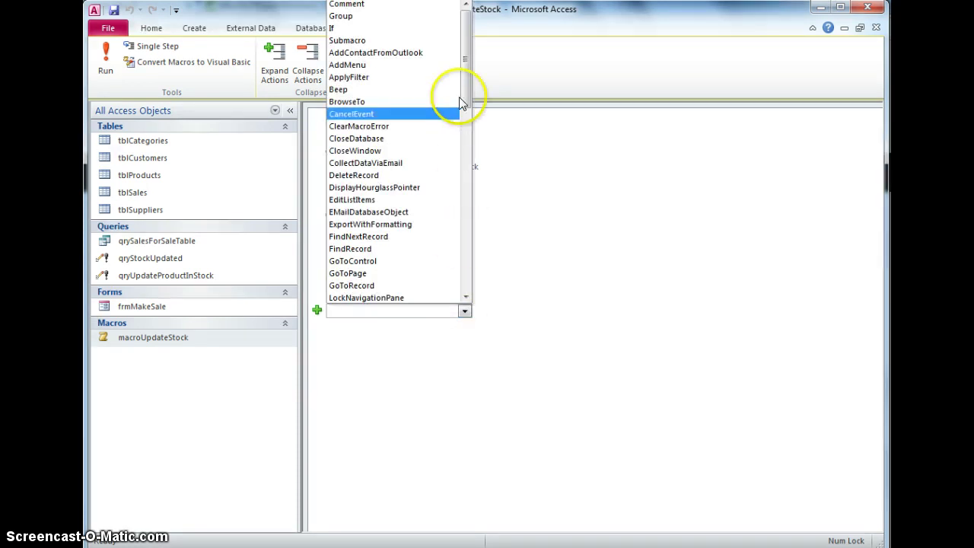
pyautogui.moveTo(467, 81); pyautogui.dragTo(466, 315)
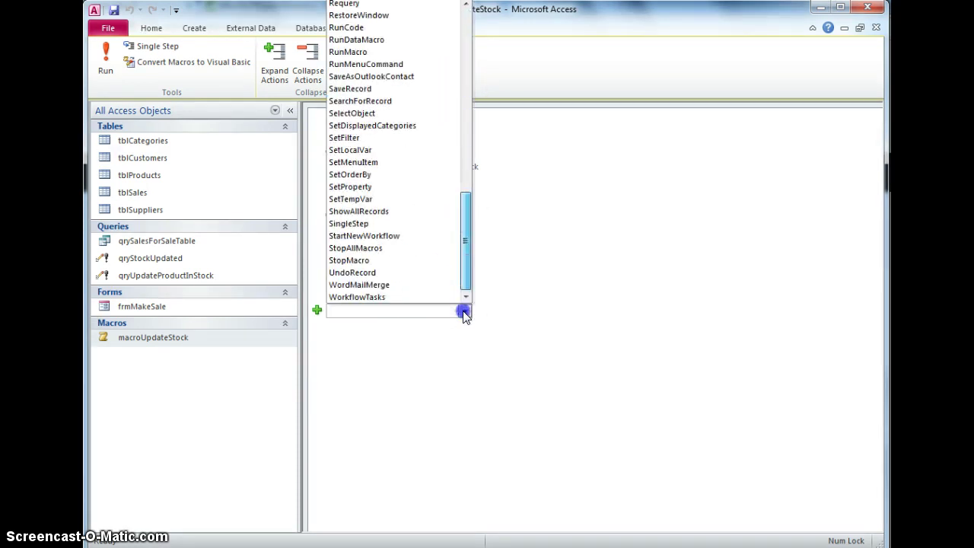
pyautogui.click(464, 407)
# Show all actions and append a SetWarnings action with Warnings On set to No
pyautogui.click(449, 76)
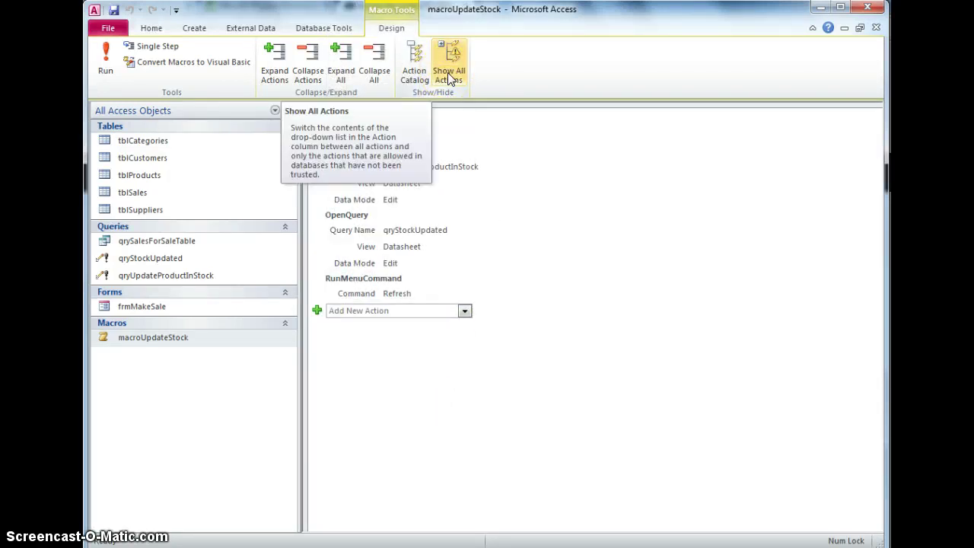
pyautogui.click(464, 311)
pyautogui.moveTo(461, 98); pyautogui.dragTo(475, 305)
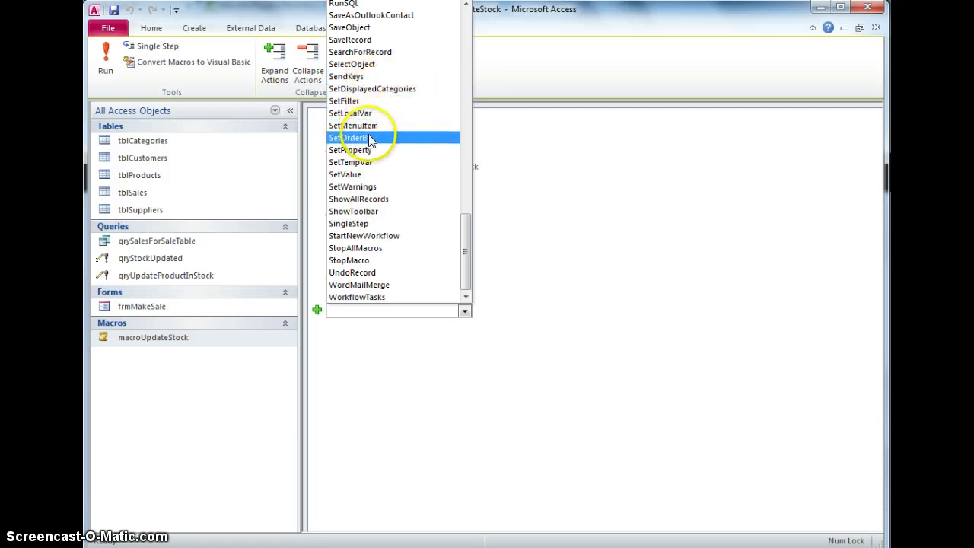
pyautogui.click(358, 186)
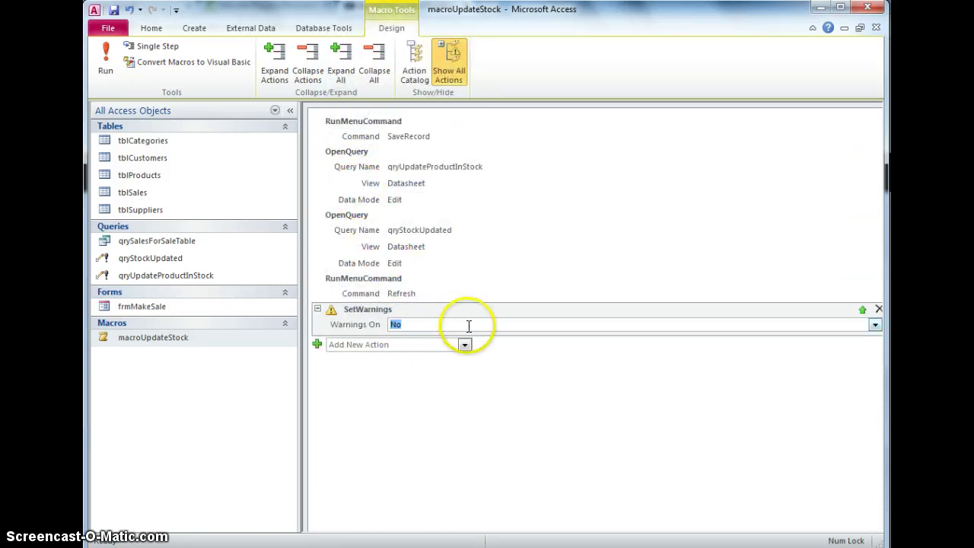
pyautogui.click(433, 411)
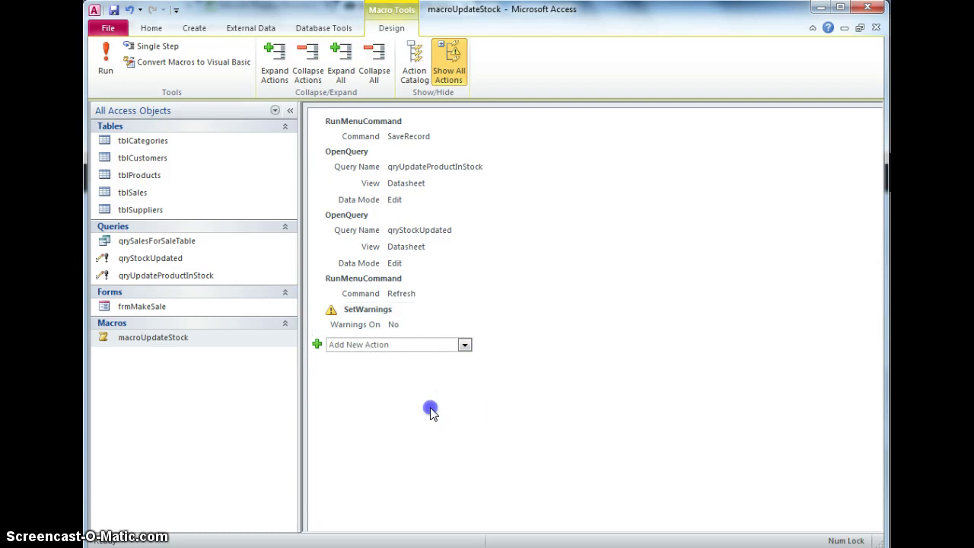
pyautogui.click(876, 28)
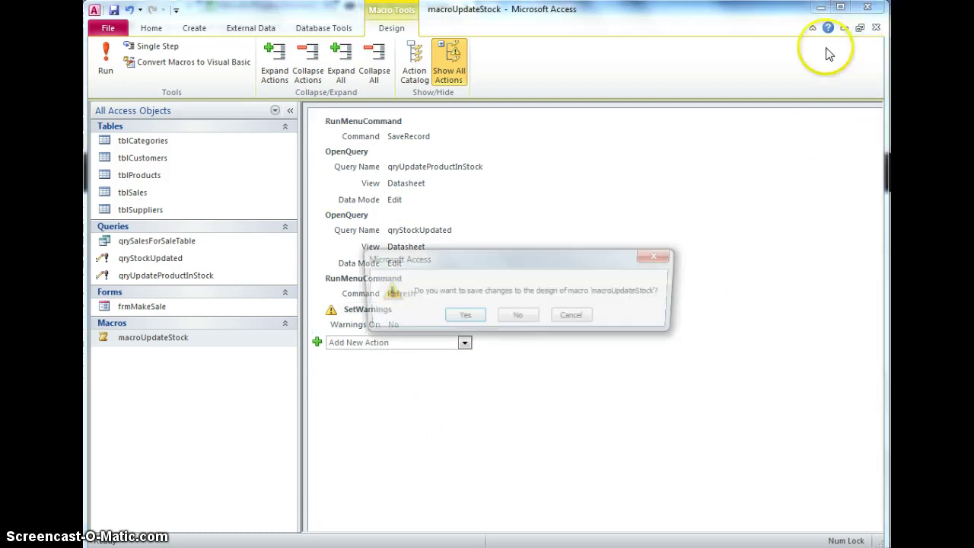
# Save the macro changes and start a new invoice for customer Seven Seas Imports
pyautogui.click(457, 316)
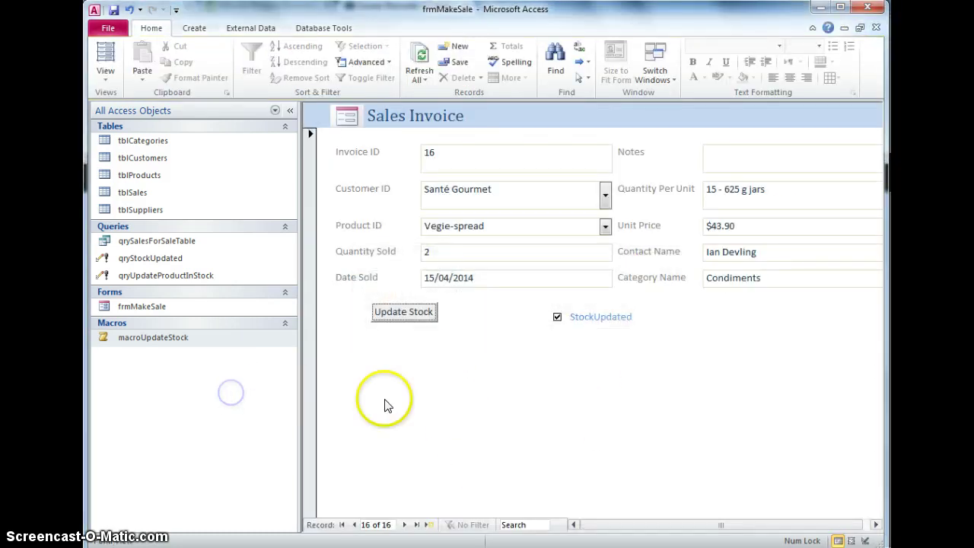
pyautogui.click(426, 526)
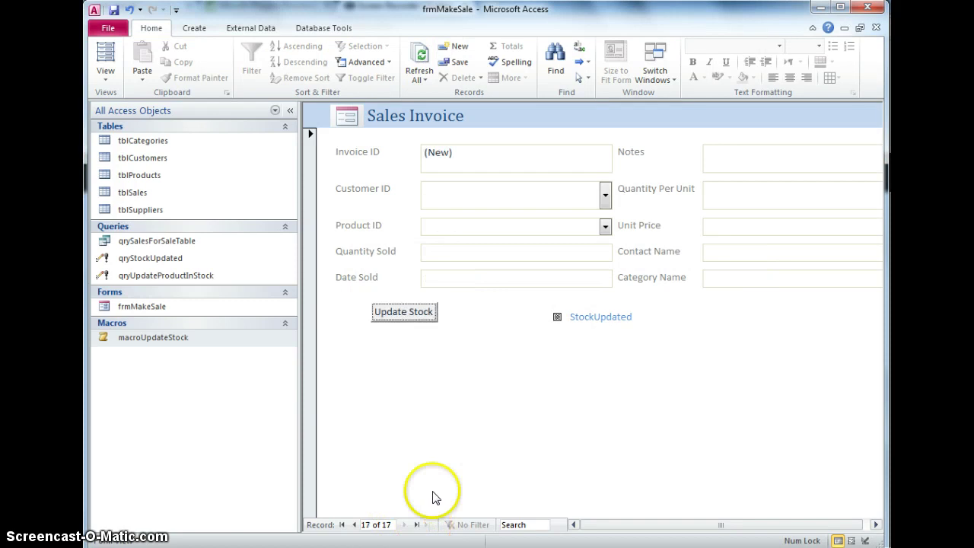
pyautogui.click(605, 195)
pyautogui.moveTo(607, 237); pyautogui.dragTo(604, 373)
pyautogui.click(497, 369)
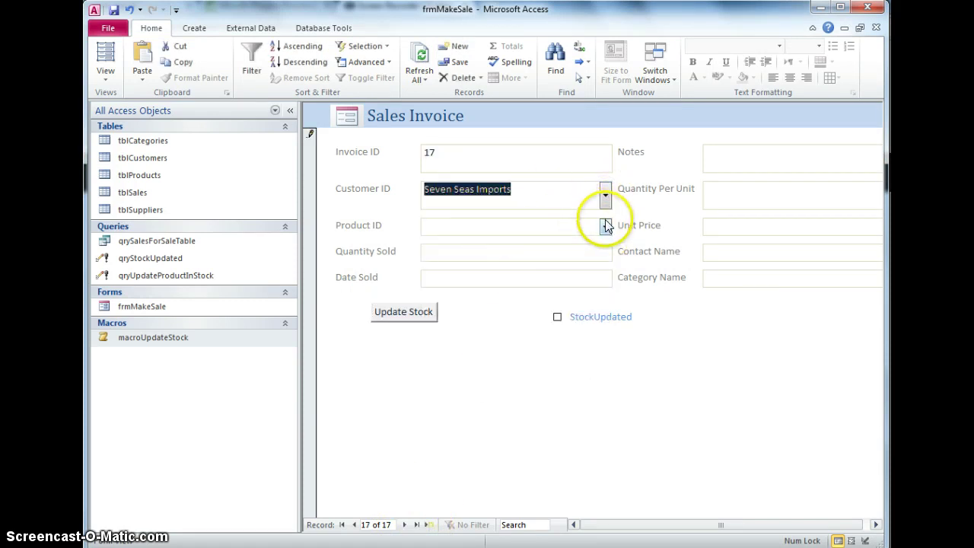
# Enter Sirop d'érable as the product, quantity 2, and sale date 15/04/2014
pyautogui.click(604, 226)
pyautogui.moveTo(605, 245); pyautogui.dragTo(597, 388)
pyautogui.click(489, 395)
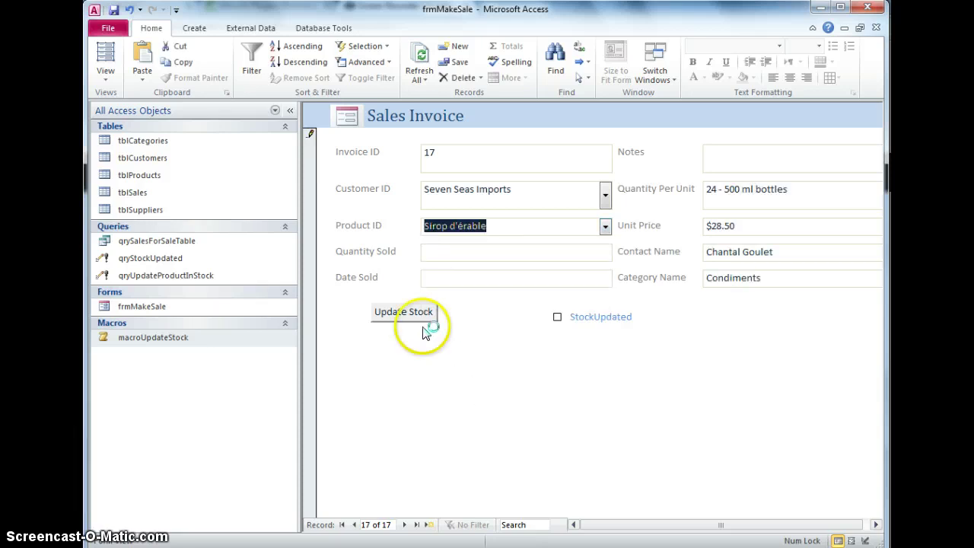
pyautogui.click(432, 250)
pyautogui.click(541, 279)
pyautogui.click(621, 277)
pyautogui.click(531, 340)
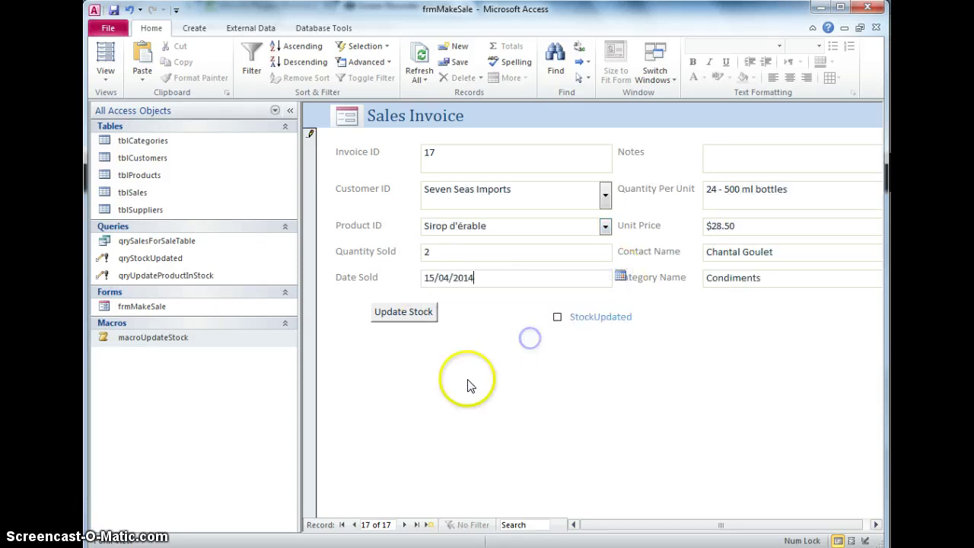
# Run Update Stock and confirm each of the four update prompts with Yes
pyautogui.click(395, 315)
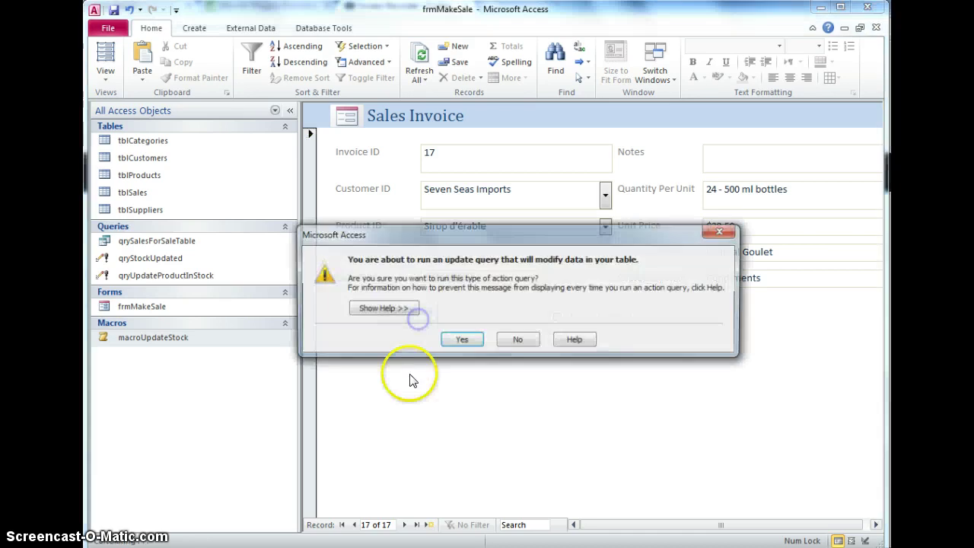
pyautogui.click(462, 341)
pyautogui.click(468, 327)
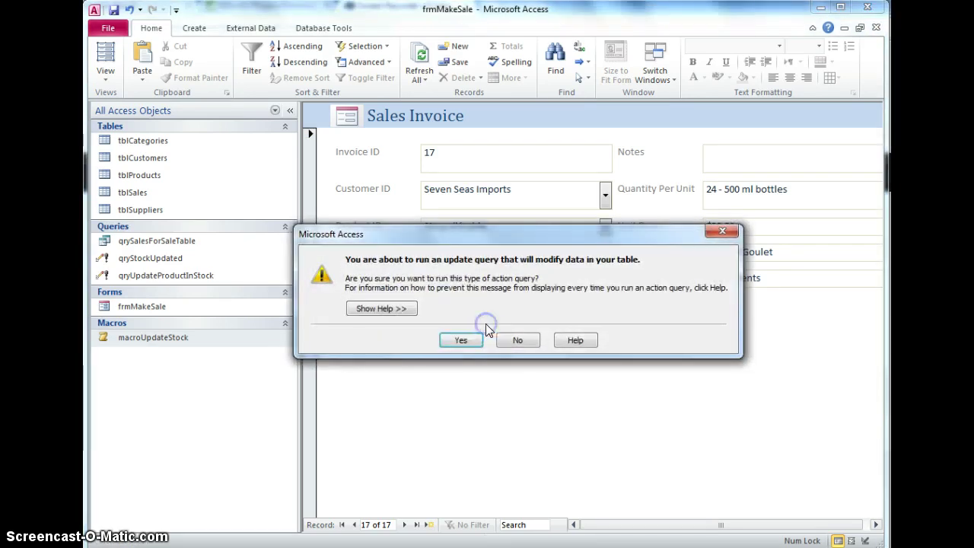
pyautogui.click(465, 339)
pyautogui.click(476, 329)
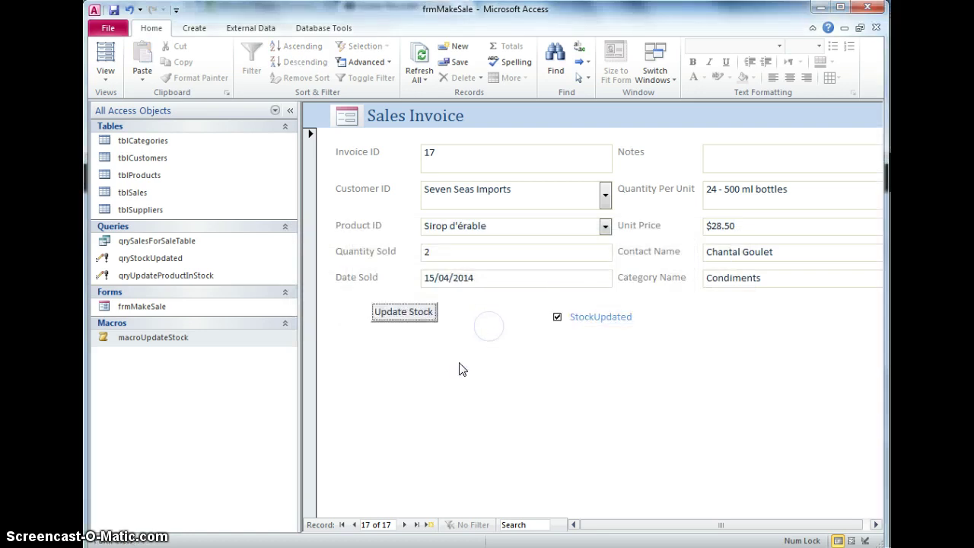